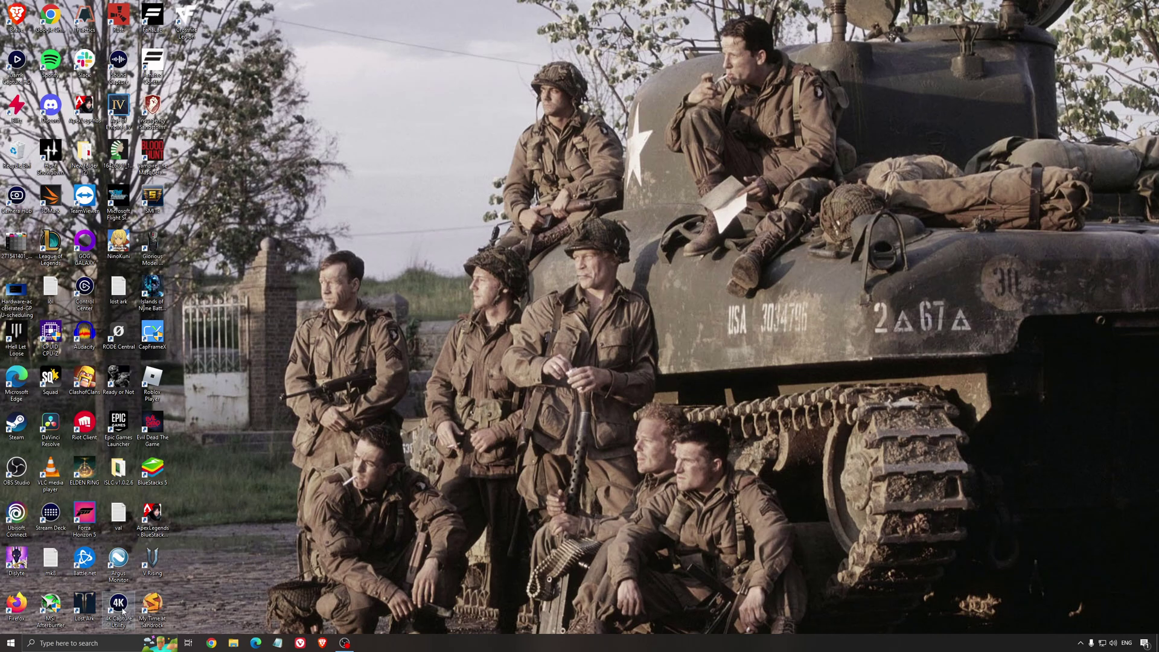
- Review the Windows Game Mode, Xbox Game Bar and capture settings, then view the GPU scheduling screenshot
{"action": "left_click", "coordinate": [100, 644]}
{"action": "type", "text": "game mode"}
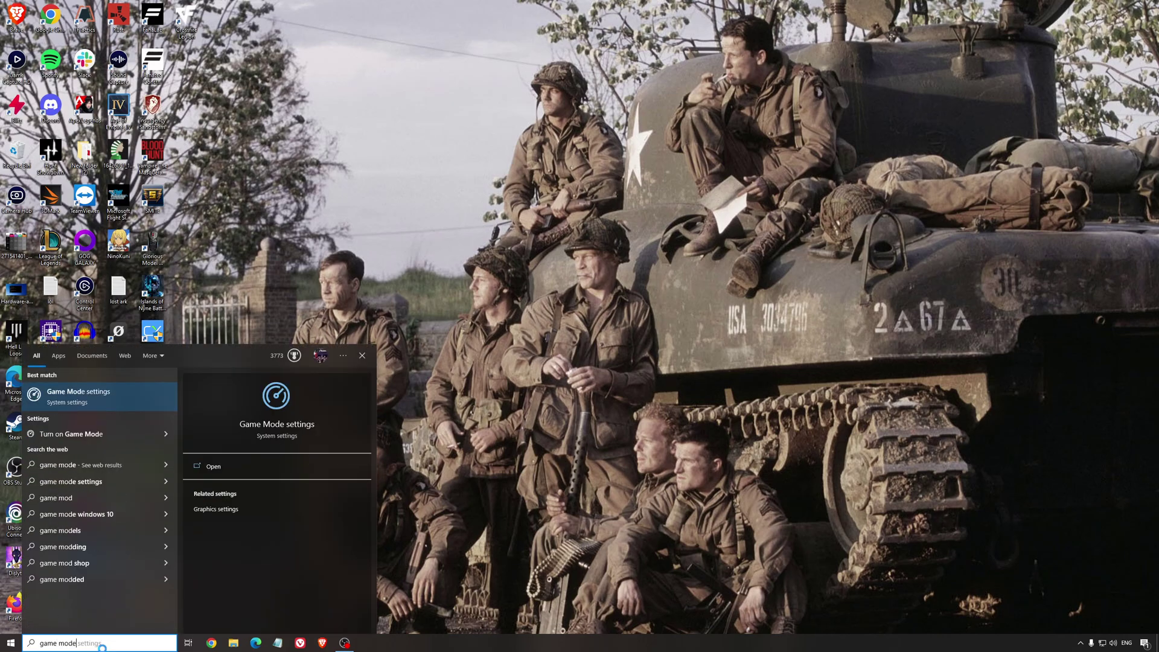
{"action": "key", "text": "Return"}
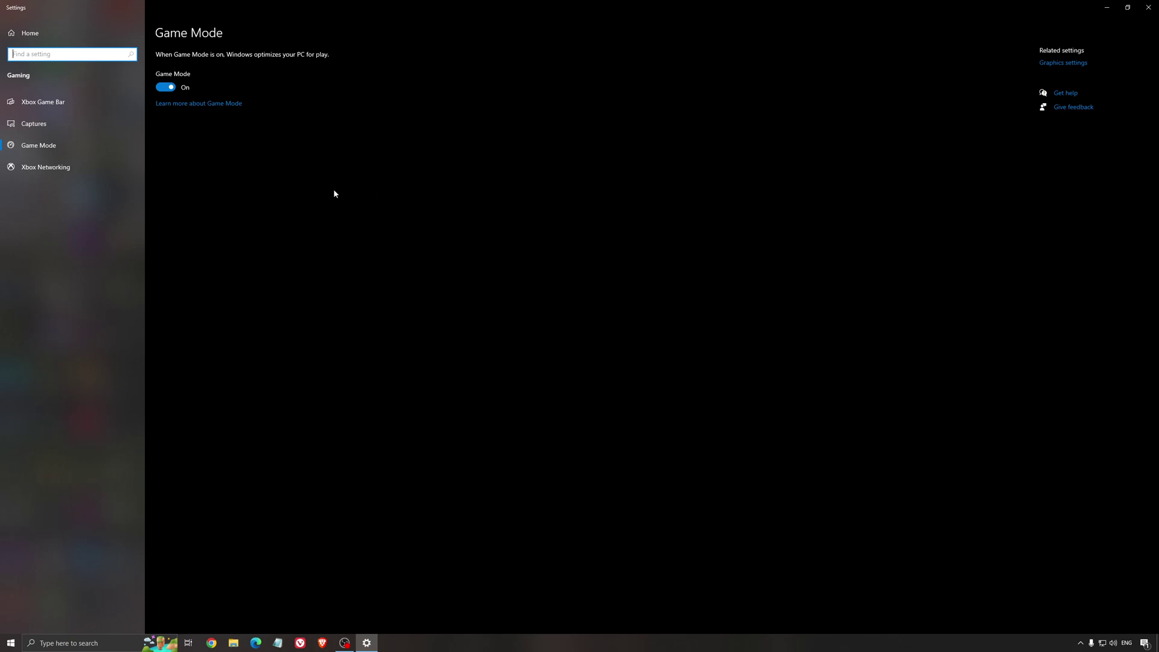
{"action": "left_click", "coordinate": [73, 104]}
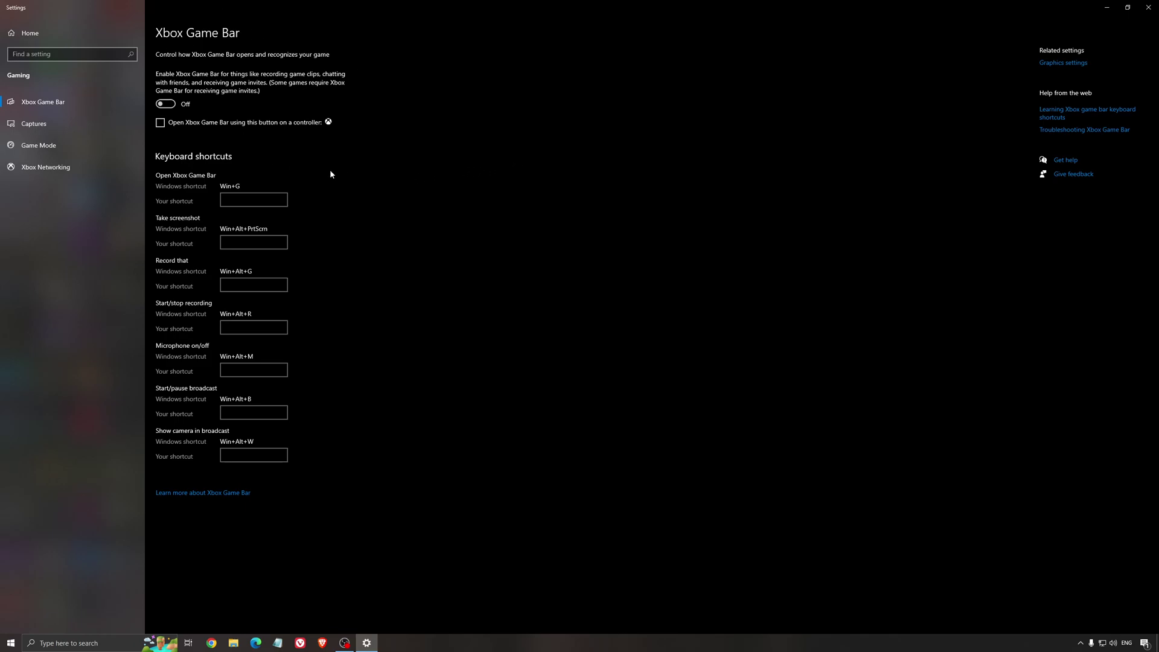
{"action": "left_click", "coordinate": [62, 125]}
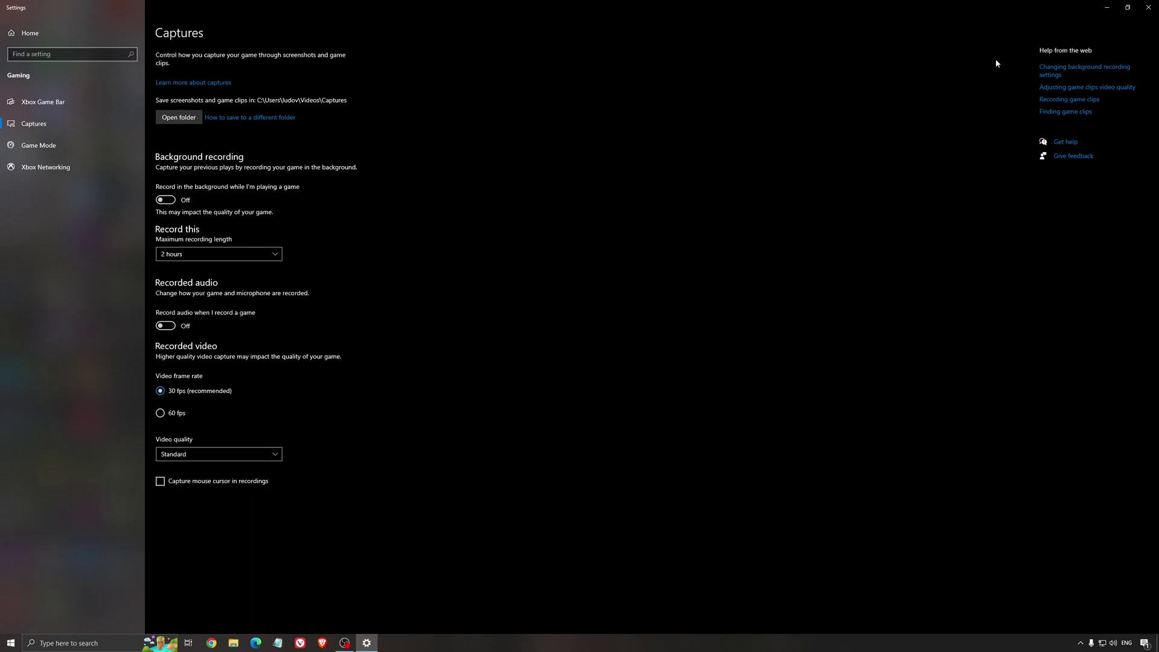
{"action": "left_click", "coordinate": [1147, 7]}
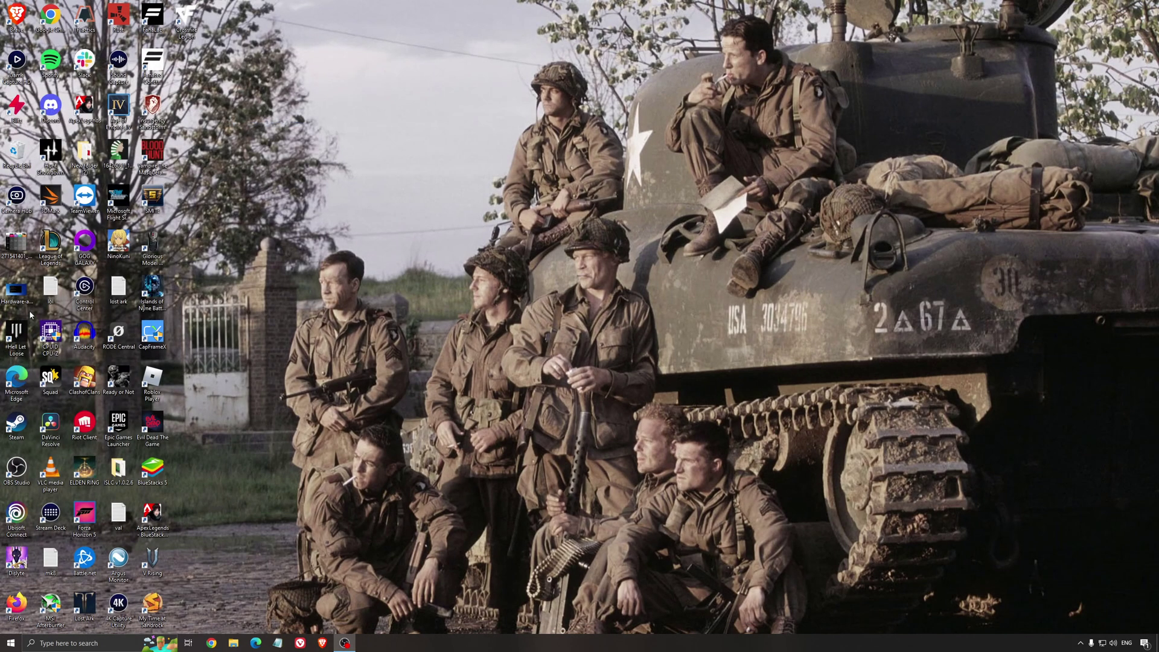
{"action": "double_click", "coordinate": [18, 293]}
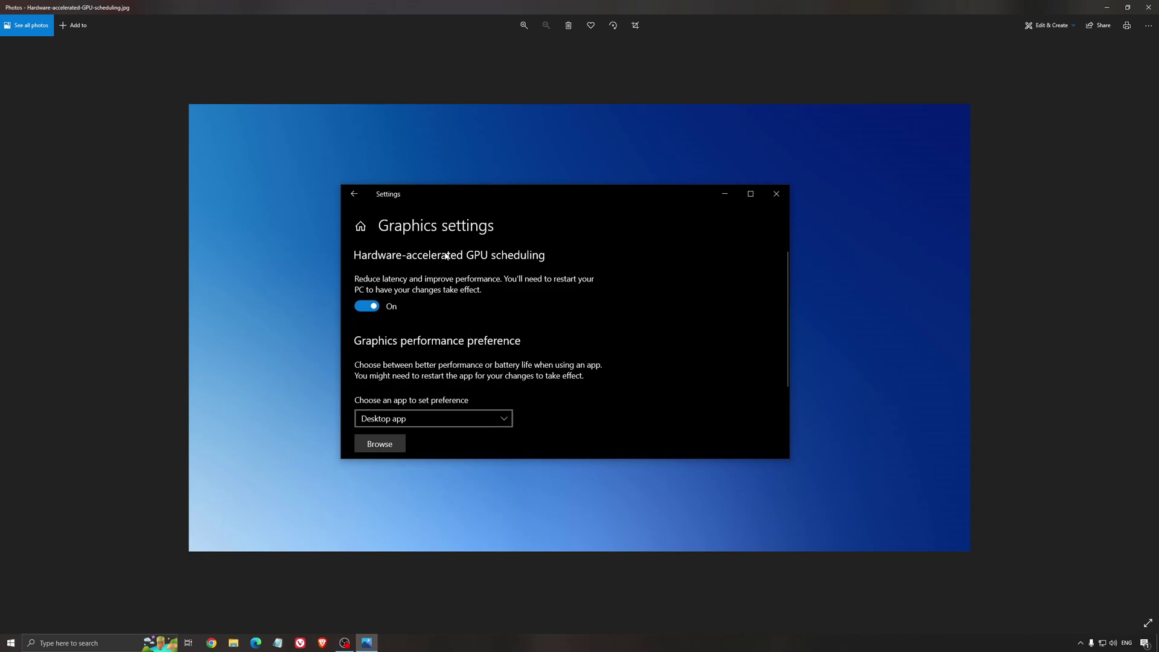
{"action": "left_click", "coordinate": [1148, 8]}
- In AMD Software from the tray, check for updates to confirm driver 22.5.2 is current
{"action": "left_click", "coordinate": [1080, 643]}
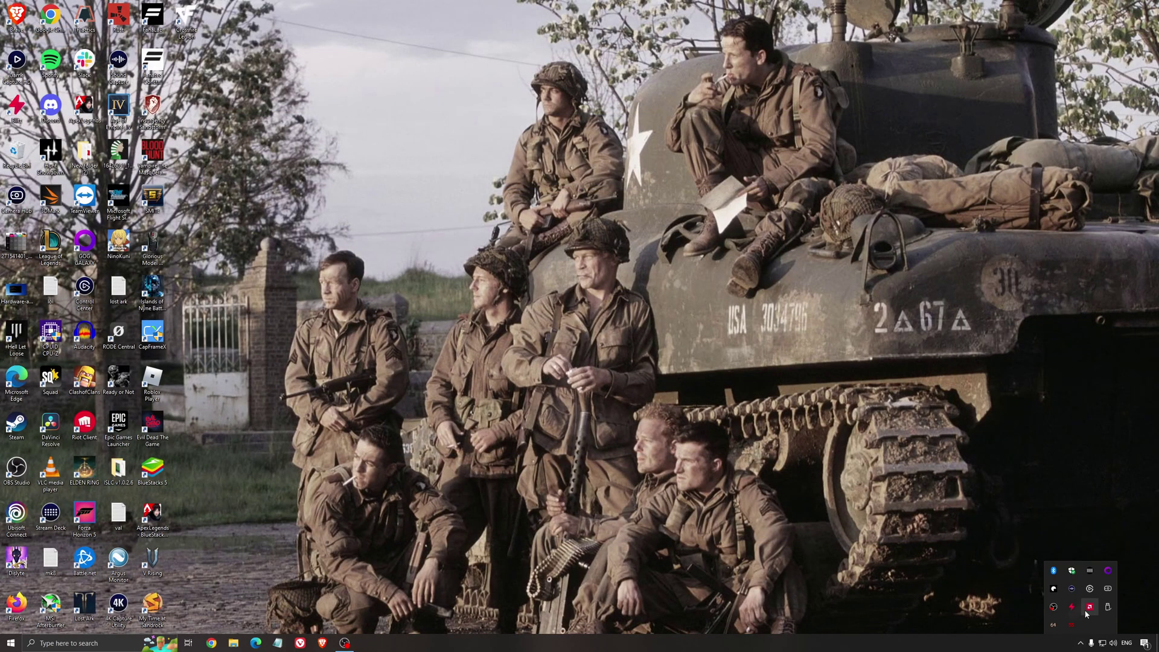
{"action": "left_click", "coordinate": [1090, 608]}
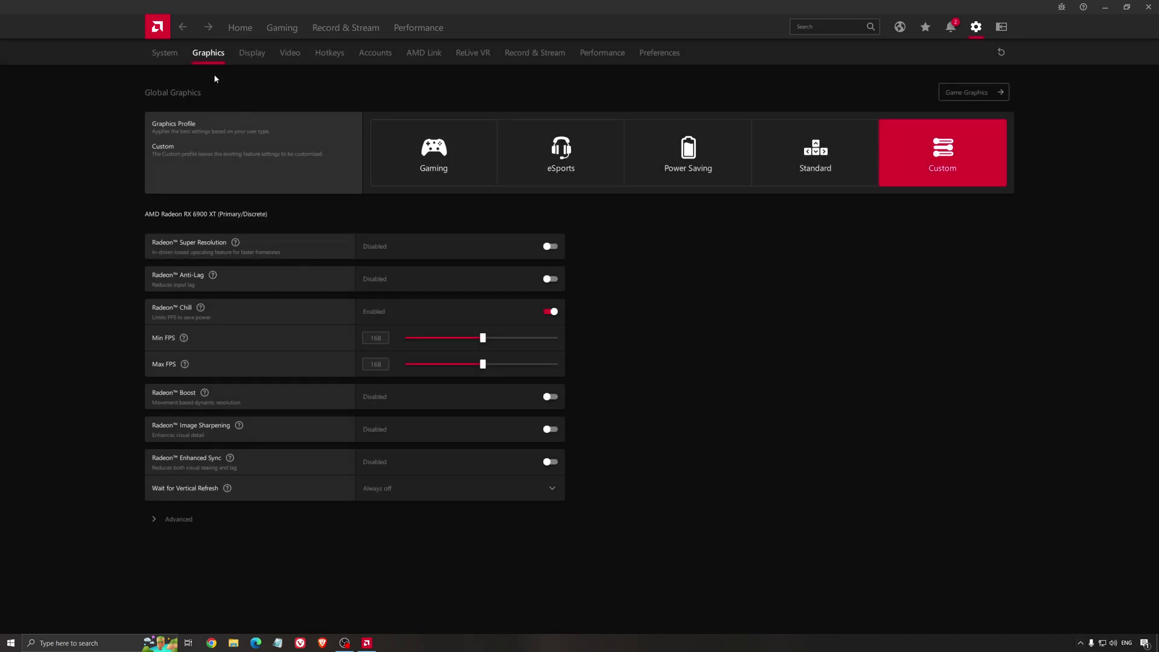
{"action": "left_click", "coordinate": [230, 29]}
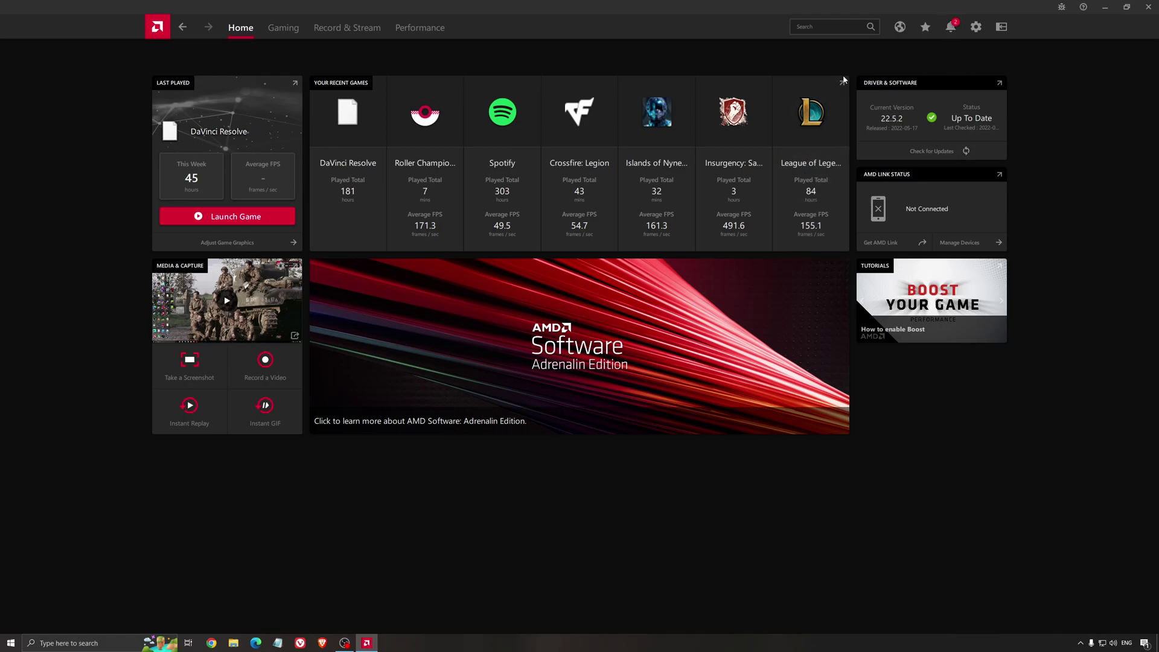
{"action": "left_click", "coordinate": [923, 158]}
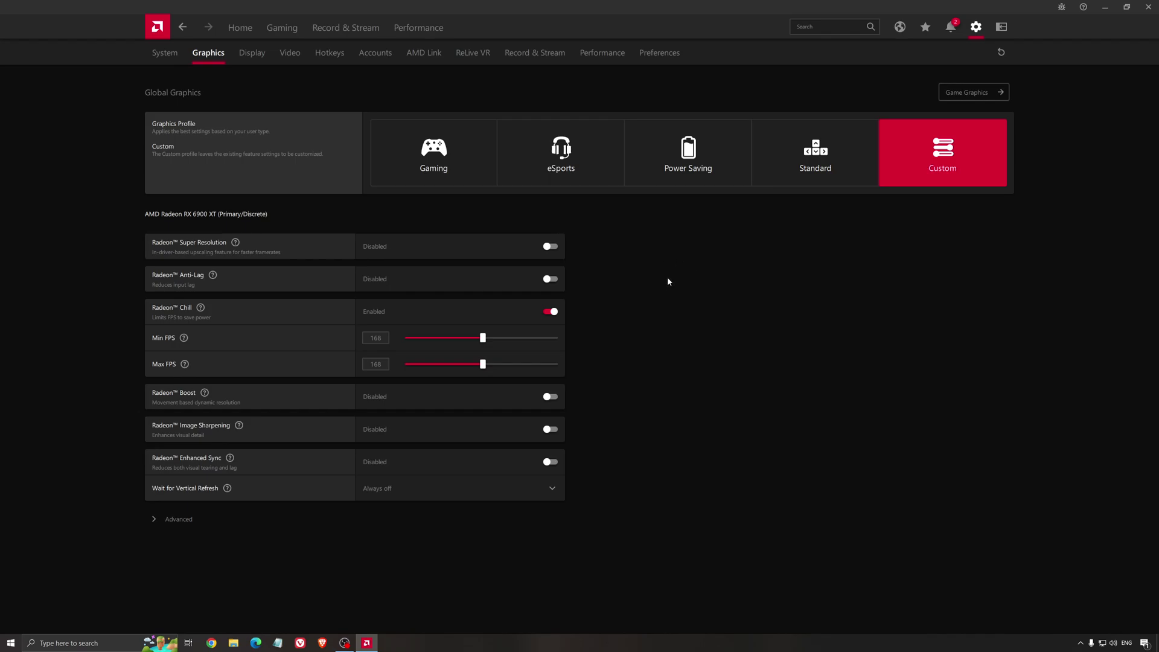
{"action": "left_click", "coordinate": [1148, 7]}
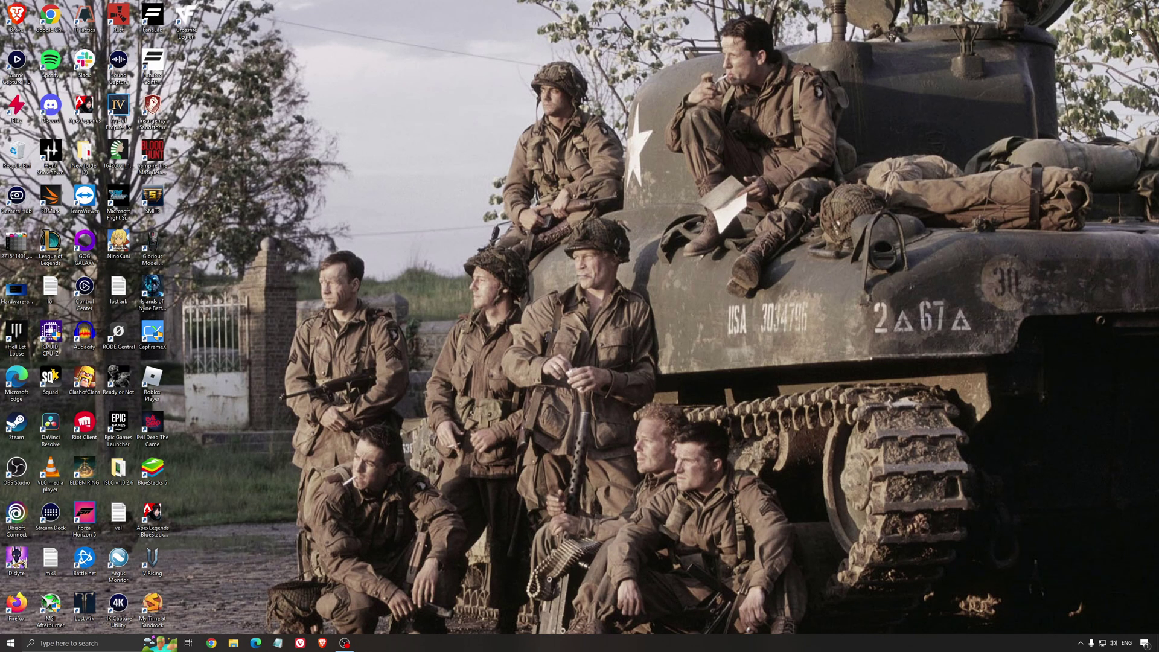
{"action": "left_click", "coordinate": [112, 644]}
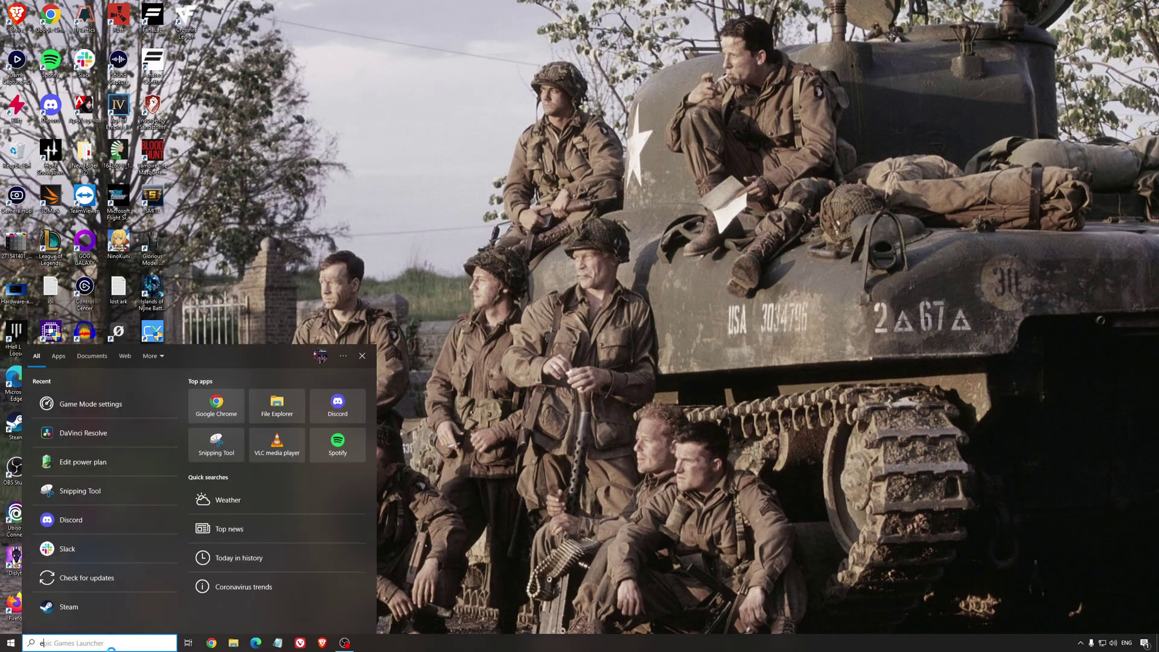
{"action": "type", "text": "geforce"}
{"action": "key", "text": "Return"}
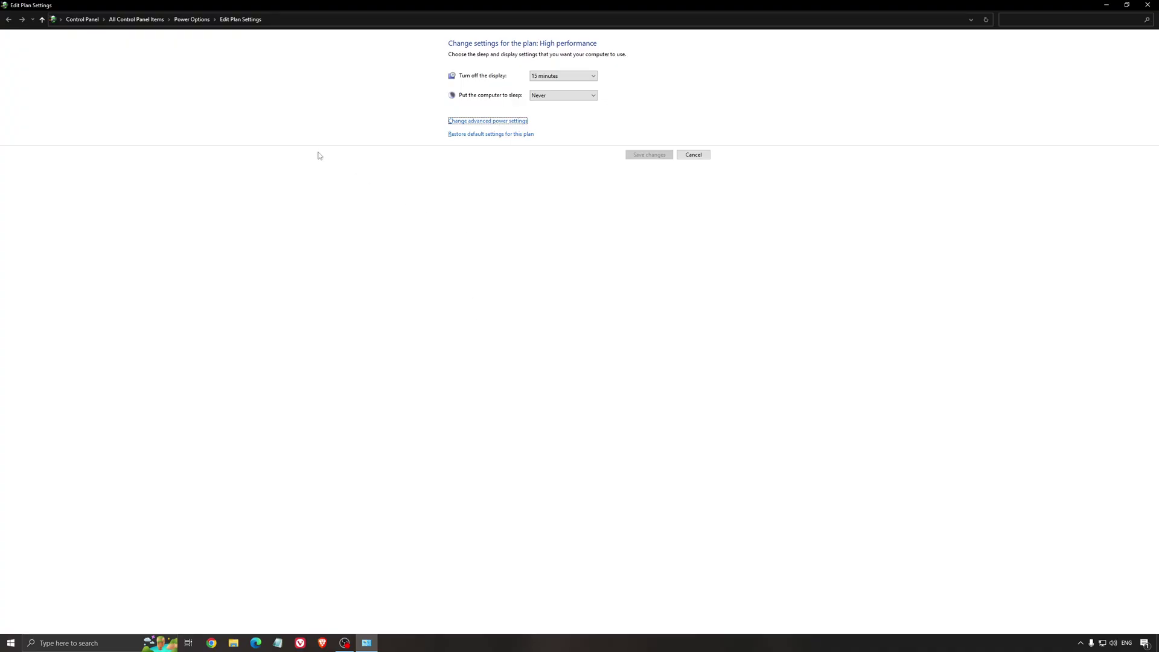
{"action": "left_click", "coordinate": [199, 21]}
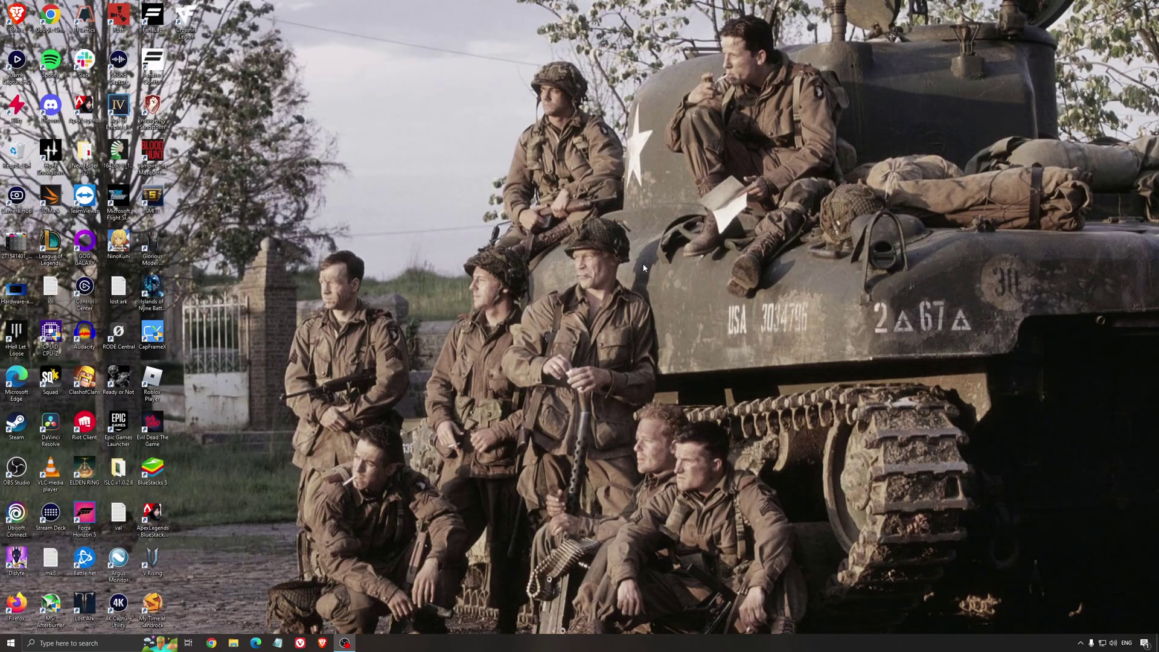
- Start ISLC purging with list size 1024 MB and free memory 16000 MB, then minimize it
{"action": "double_click", "coordinate": [118, 469]}
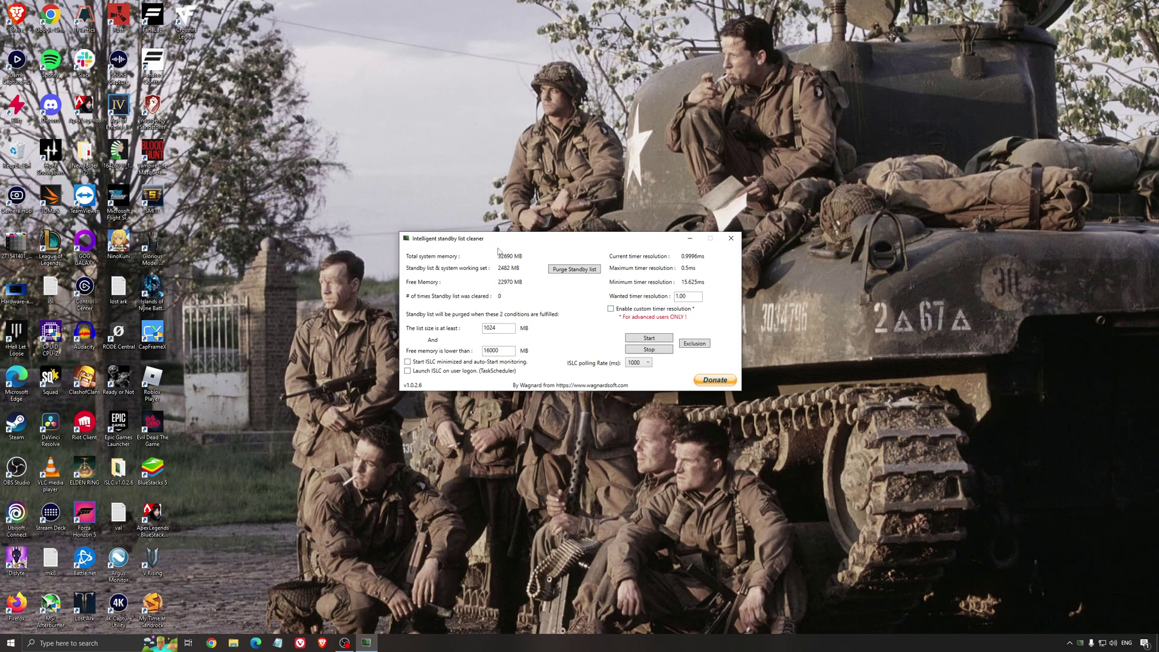
{"action": "left_click_drag", "start_coordinate": [488, 245], "coordinate": [484, 250]}
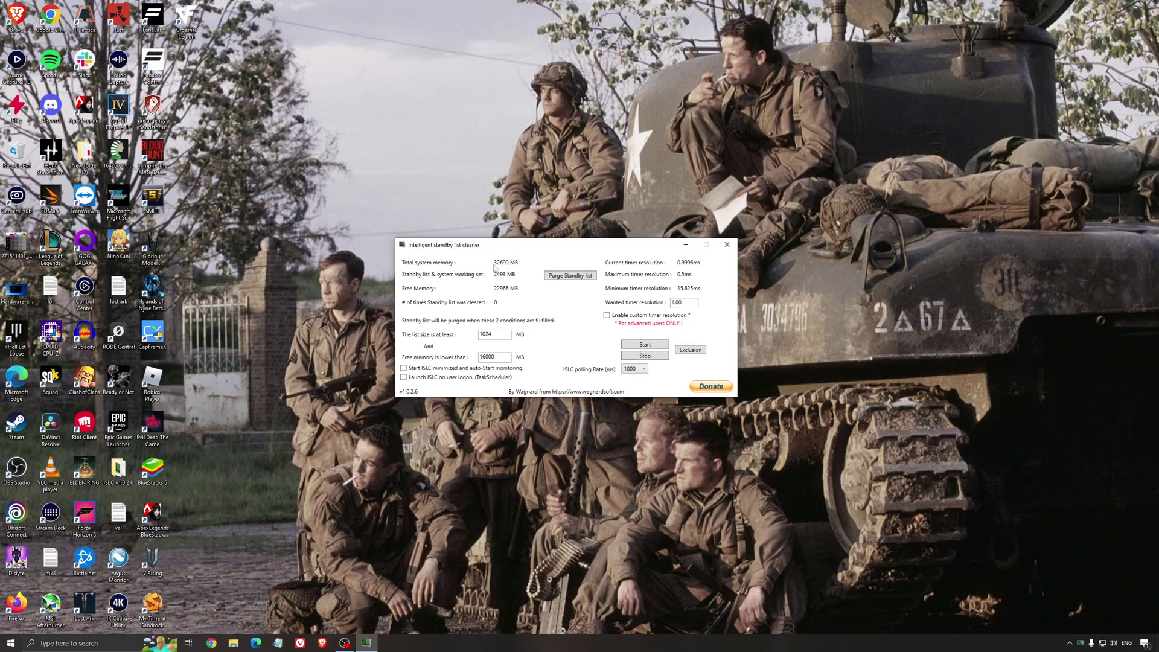
{"action": "double_click", "coordinate": [486, 356]}
{"action": "left_click", "coordinate": [644, 346]}
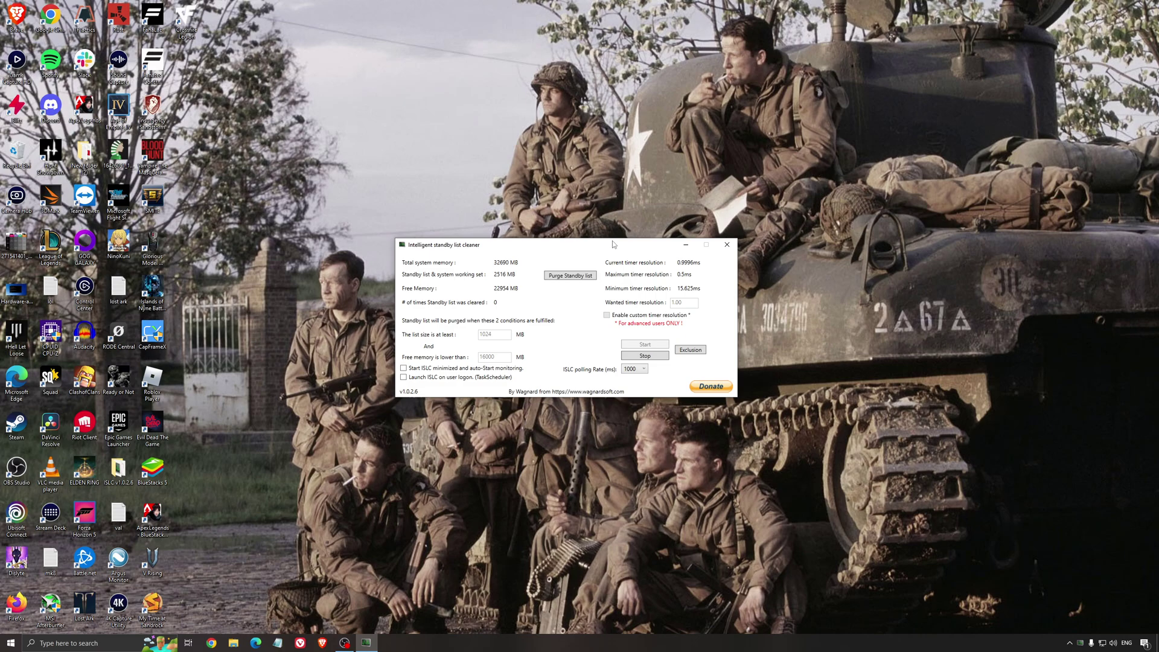
{"action": "left_click_drag", "start_coordinate": [615, 244], "coordinate": [653, 243]}
{"action": "left_click", "coordinate": [725, 244]}
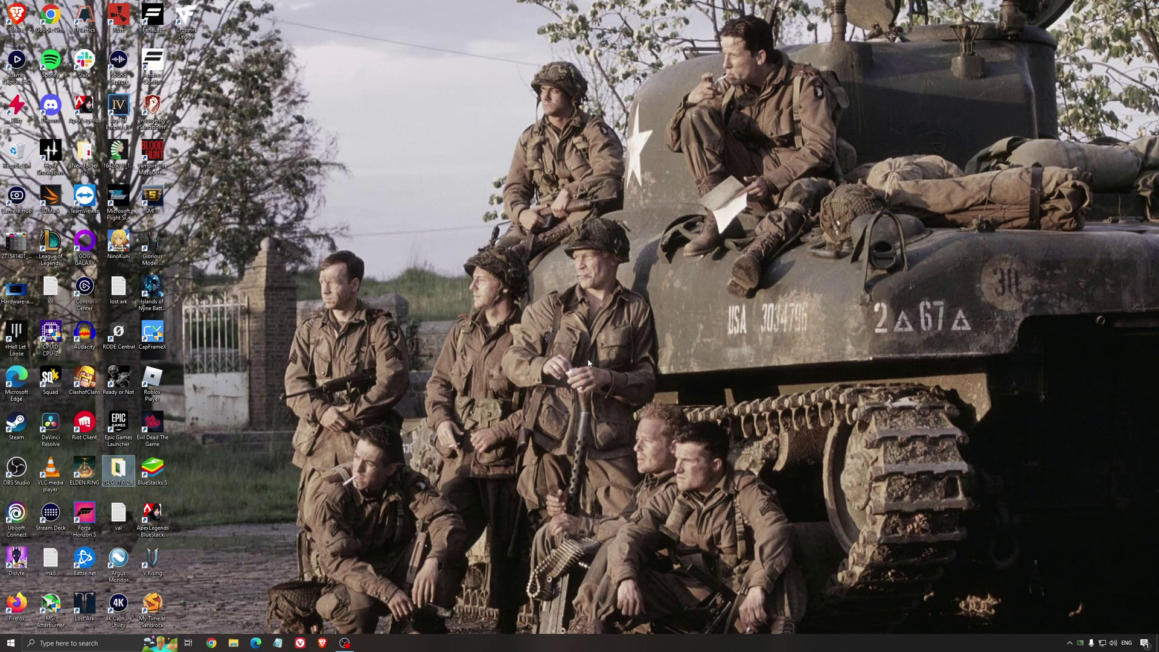
- Deselect the desktop icons before launching Modern Warfare II
{"action": "left_click", "coordinate": [560, 321]}
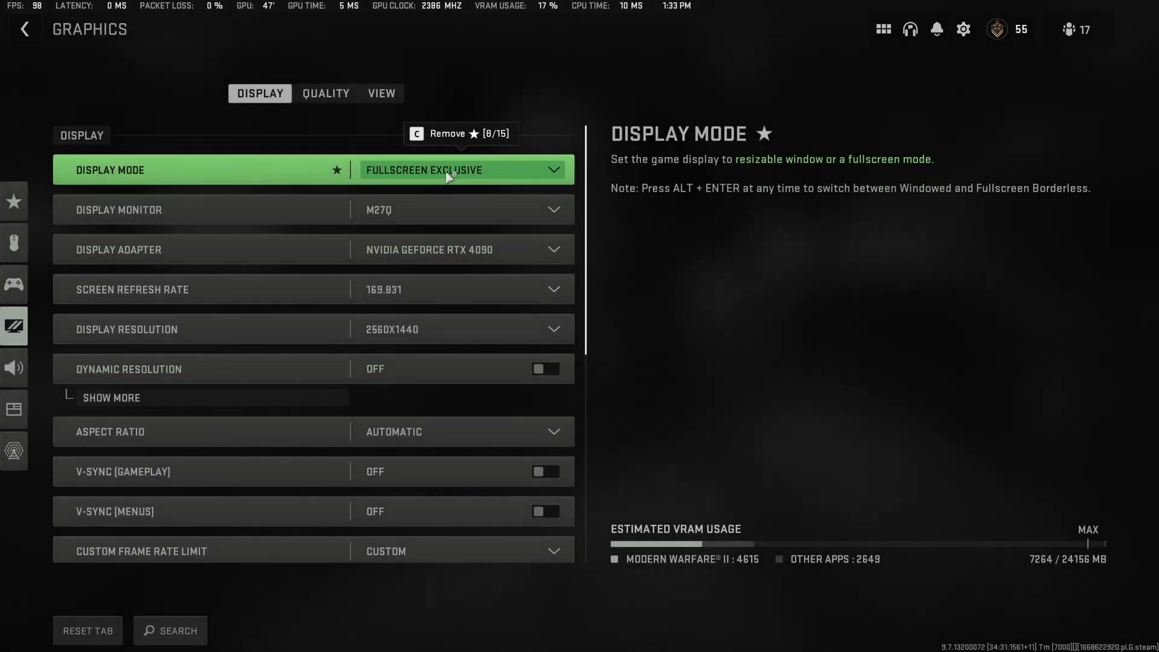
- Keep Fullscreen Exclusive mode, the NVIDIA GeForce RTX 4090 adapter and a 169.831 Hz refresh rate
{"action": "left_click", "coordinate": [513, 172]}
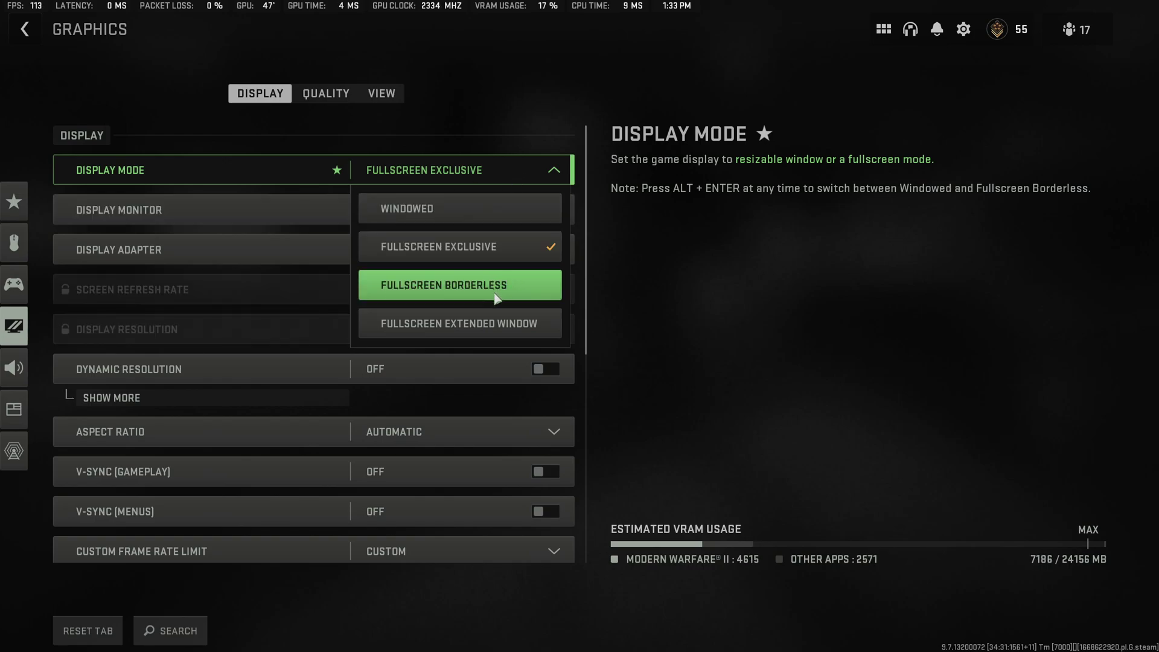
{"action": "left_click", "coordinate": [680, 276]}
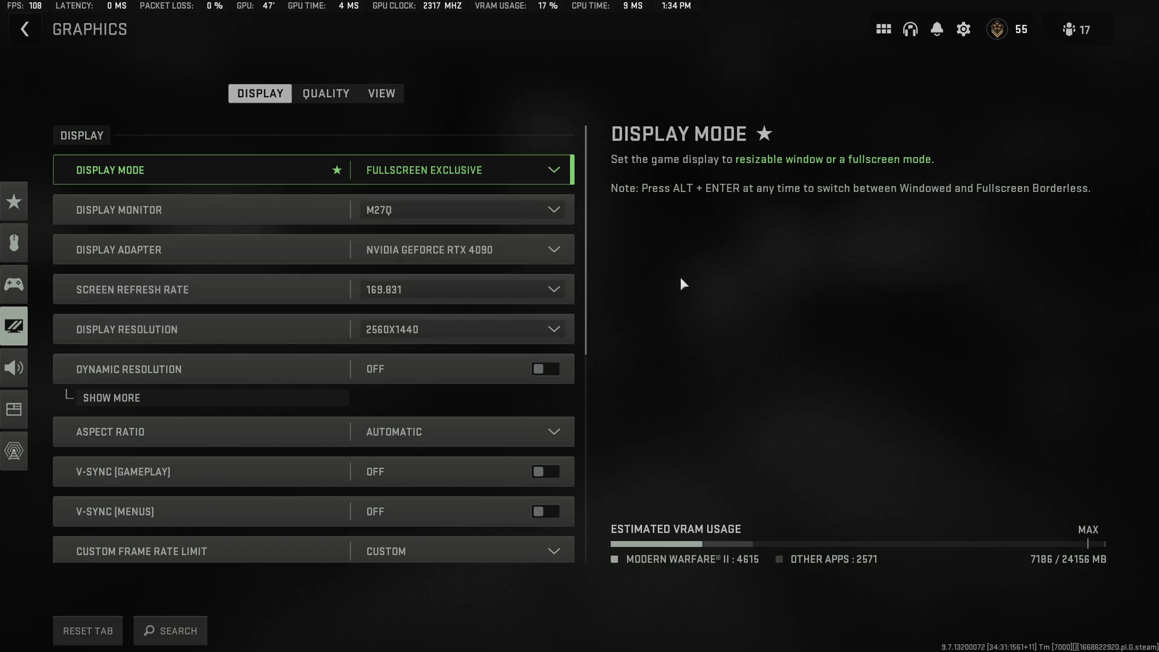
{"action": "scroll", "coordinate": [455, 199], "scroll_direction": "down", "scroll_amount": 1}
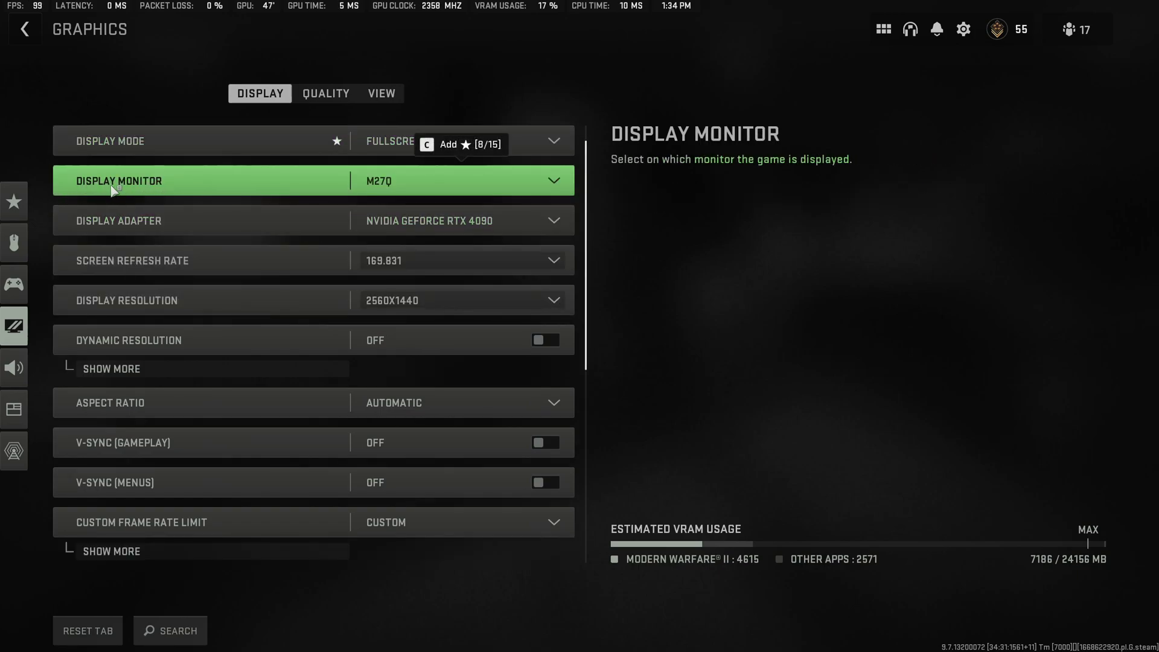
{"action": "scroll", "coordinate": [459, 180], "scroll_direction": "down", "scroll_amount": 1}
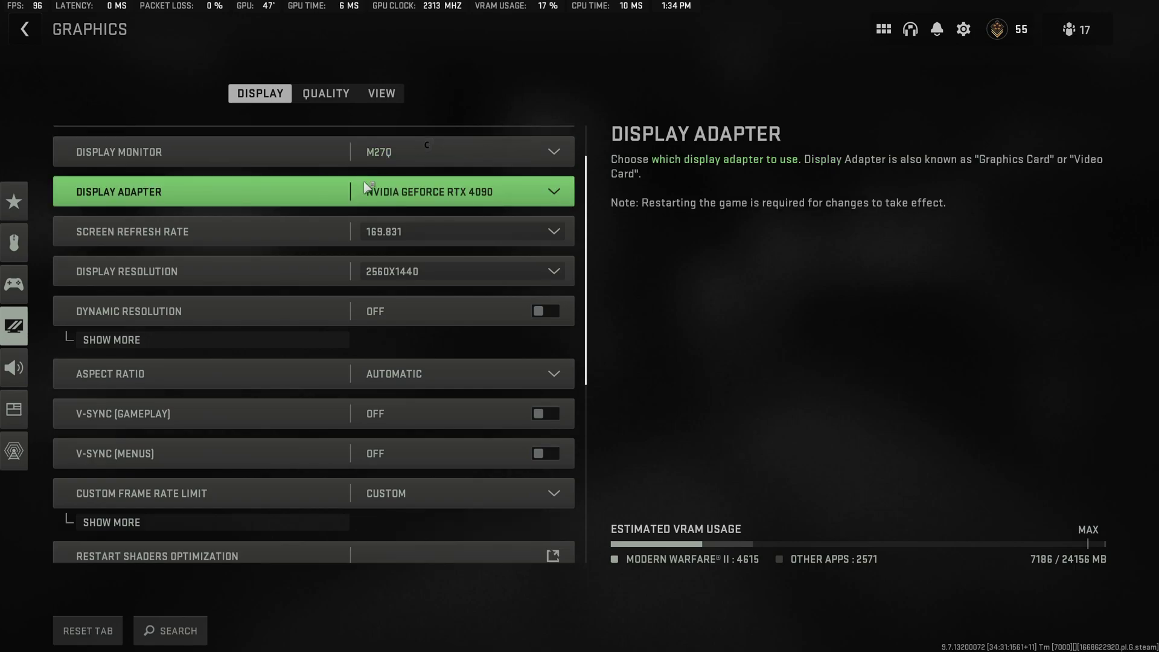
{"action": "left_click", "coordinate": [518, 191]}
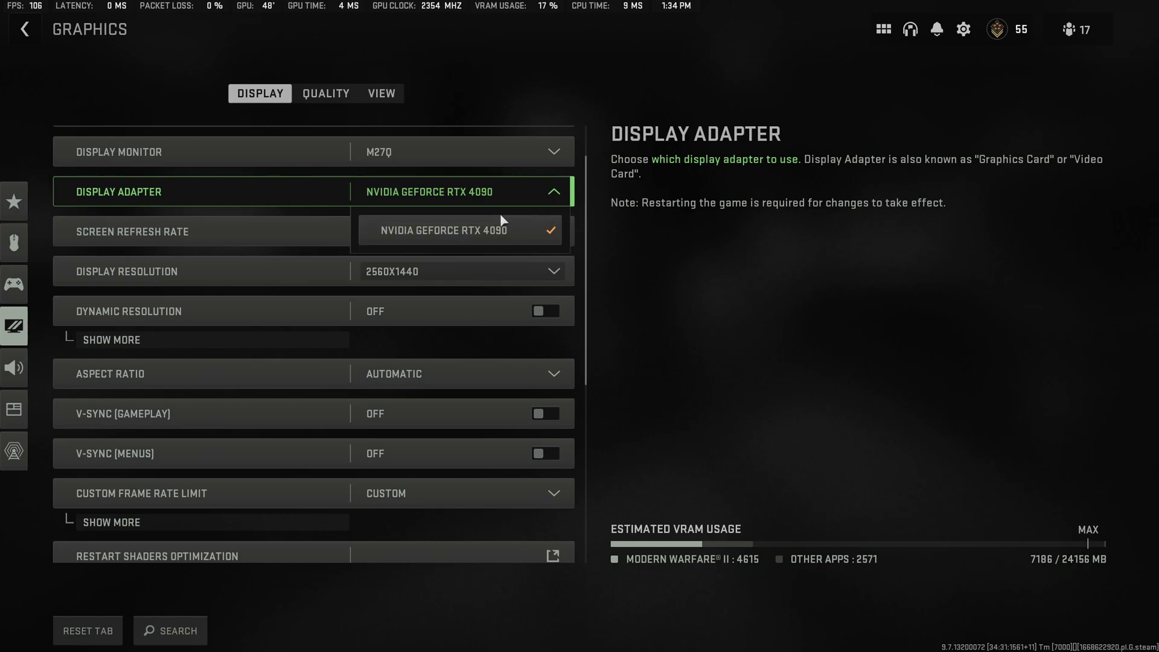
{"action": "left_click", "coordinate": [451, 201]}
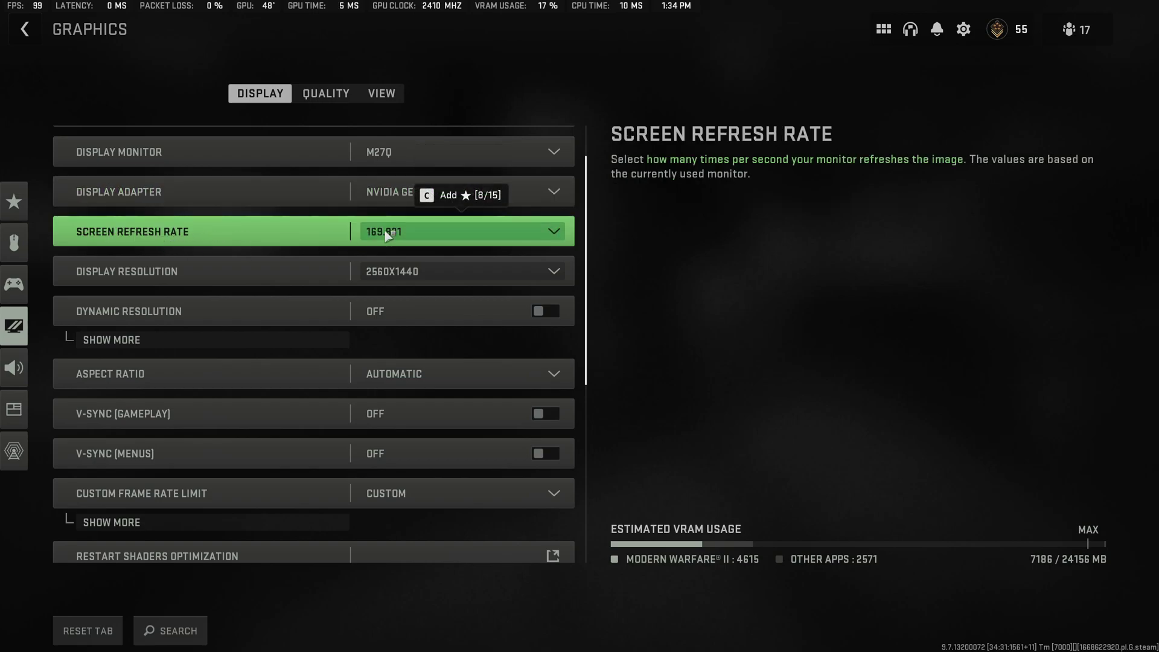
{"action": "left_click", "coordinate": [445, 236]}
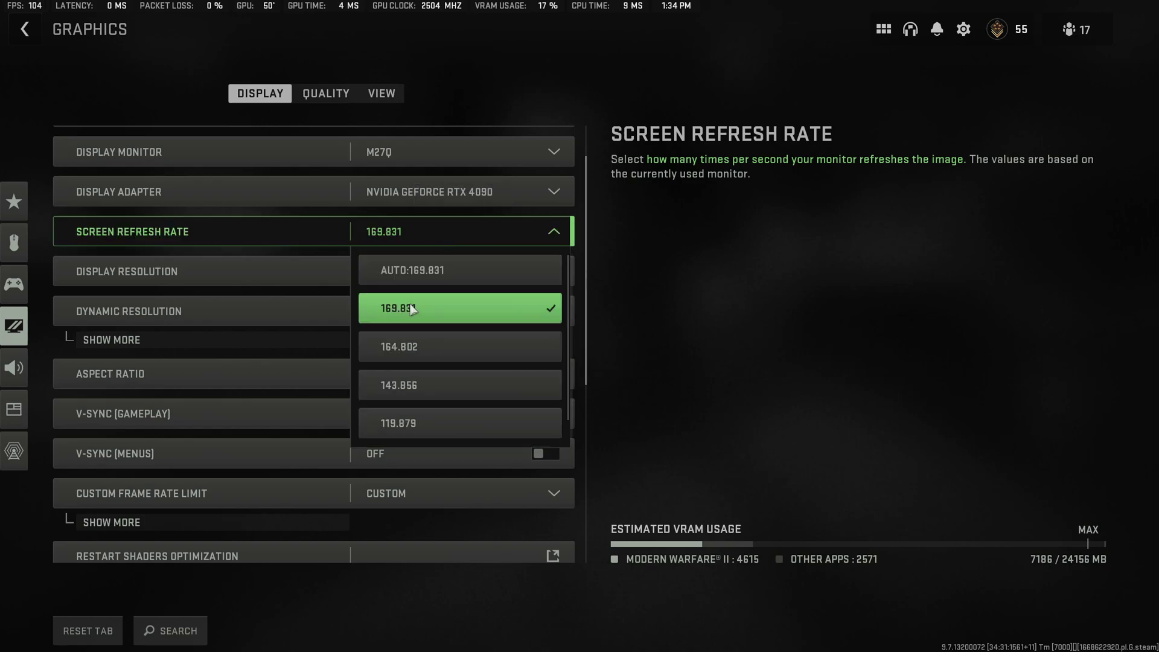
{"action": "left_click", "coordinate": [709, 317]}
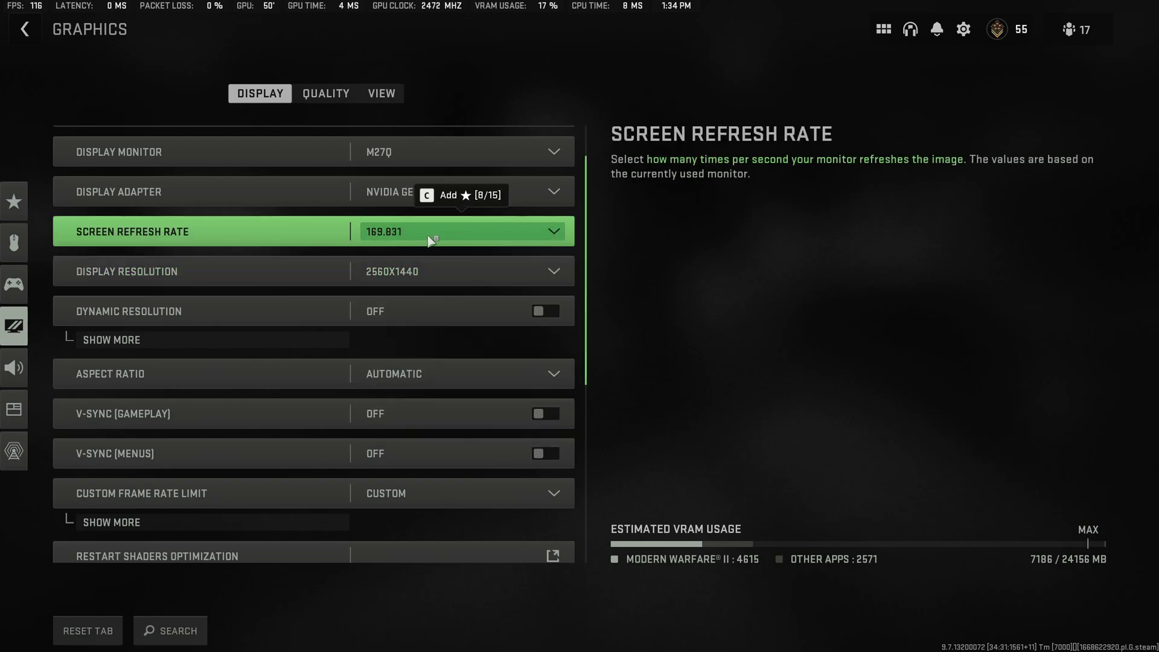
- Keep the frame rate limit on Custom and reveal the 168 gameplay, 120 menu and 30 out-of-focus limits
{"action": "scroll", "coordinate": [398, 254], "scroll_direction": "down", "scroll_amount": 1}
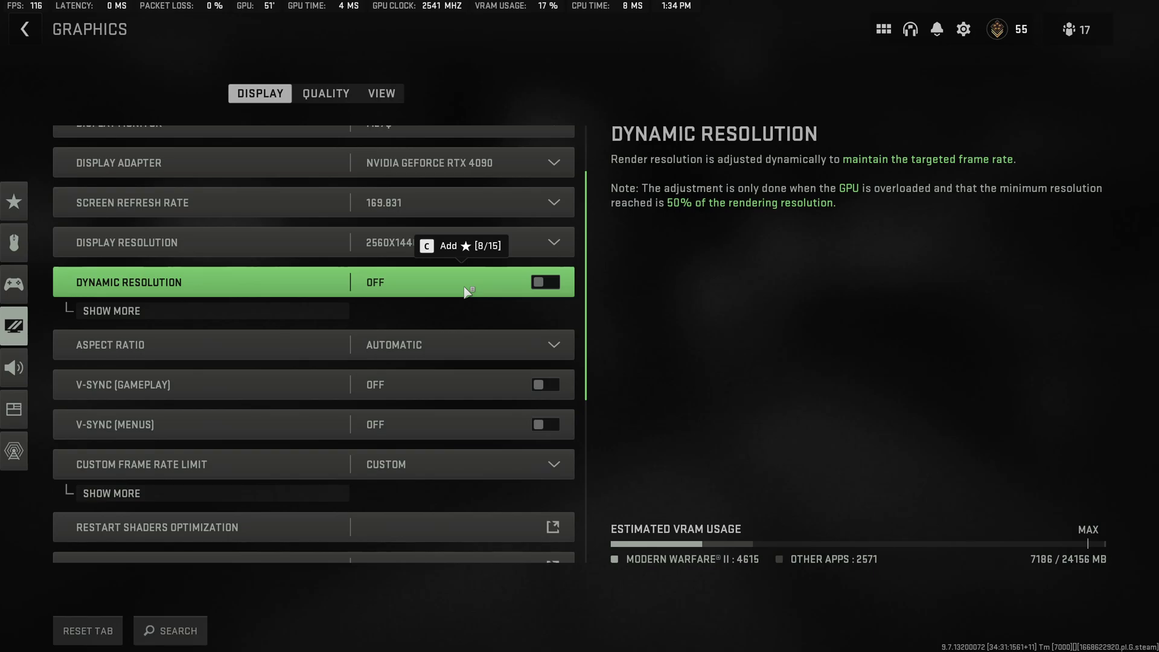
{"action": "scroll", "coordinate": [468, 314], "scroll_direction": "down", "scroll_amount": 2}
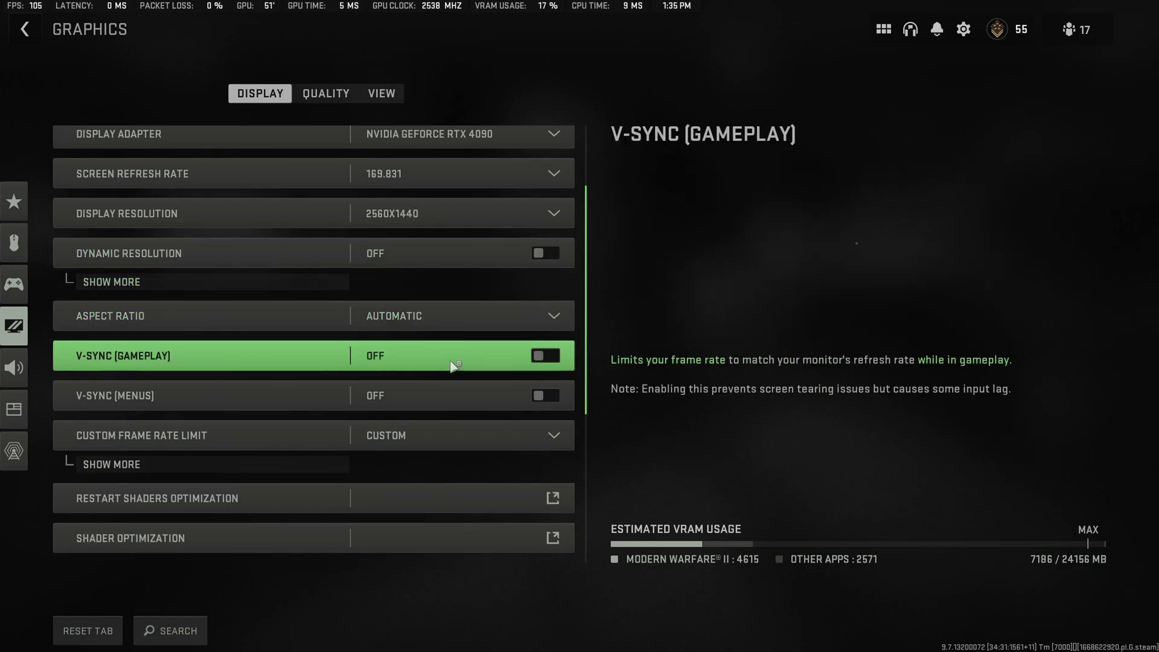
{"action": "scroll", "coordinate": [425, 412], "scroll_direction": "down", "scroll_amount": 1}
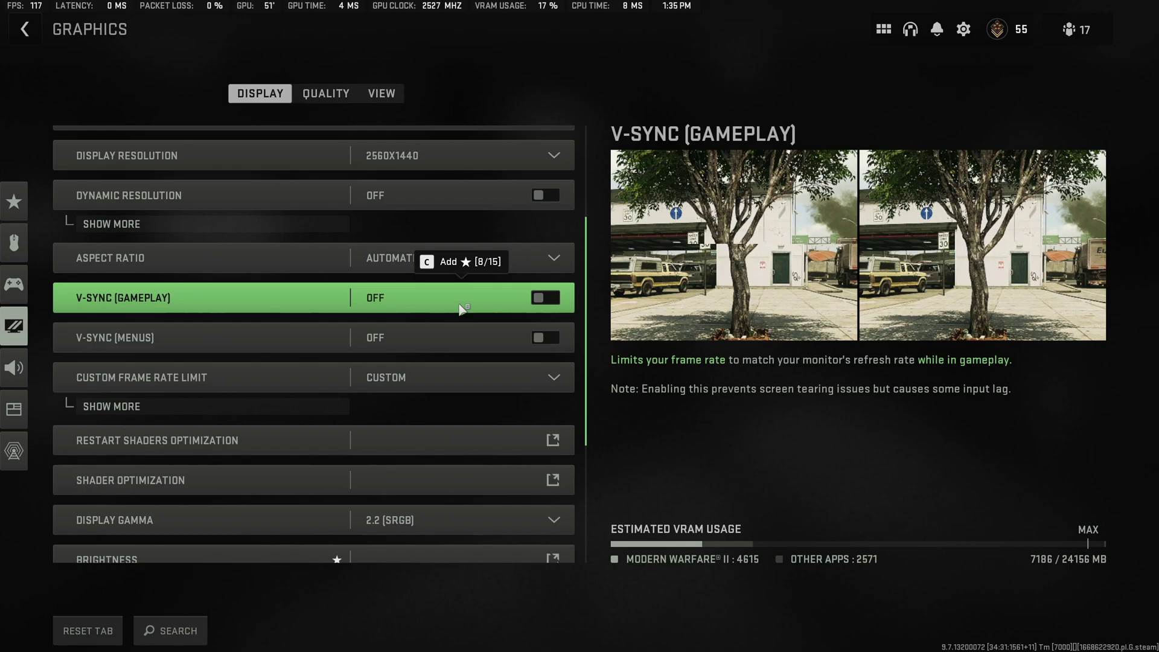
{"action": "scroll", "coordinate": [450, 307], "scroll_direction": "down", "scroll_amount": 1}
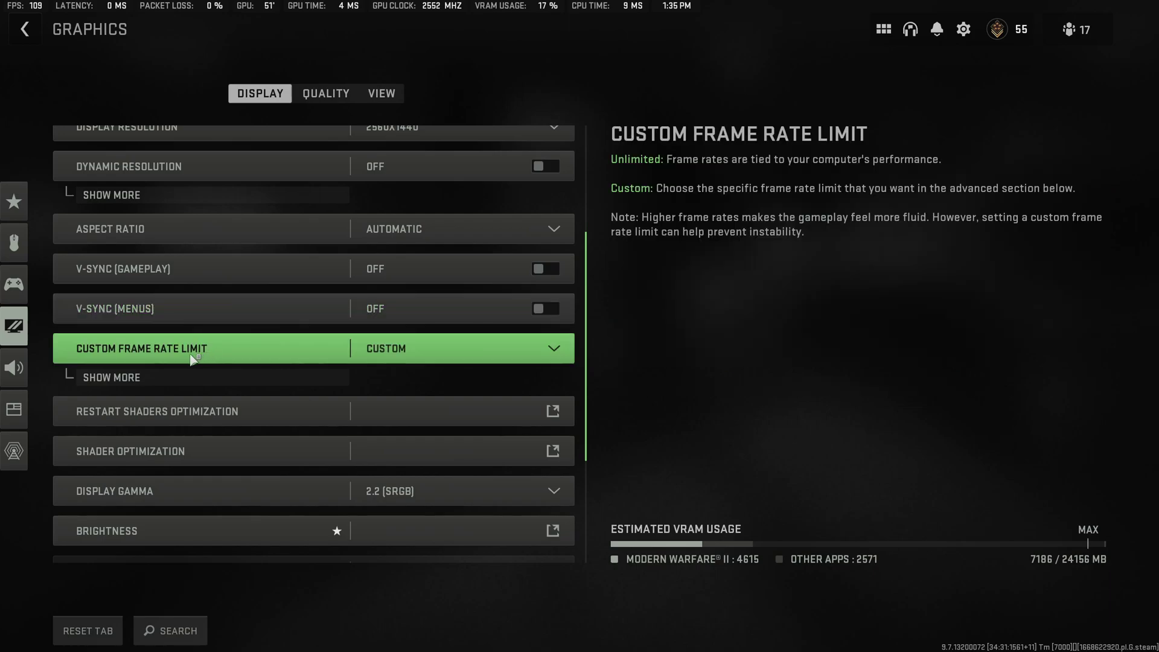
{"action": "scroll", "coordinate": [314, 363], "scroll_direction": "down", "scroll_amount": 1}
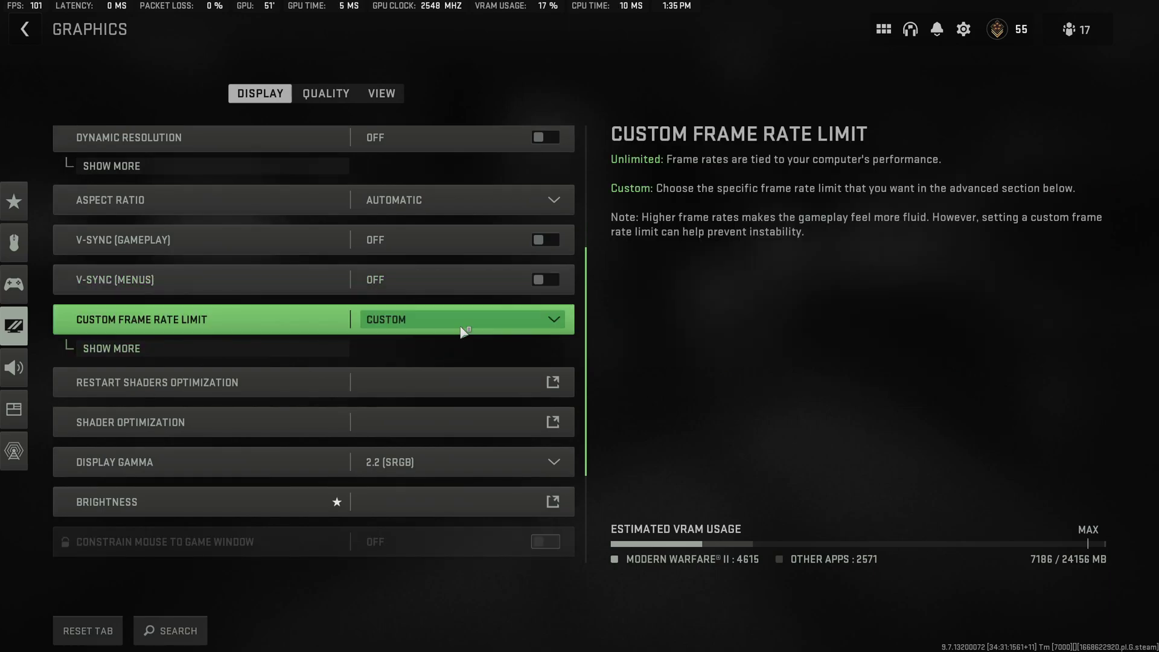
{"action": "left_click", "coordinate": [460, 329]}
{"action": "left_click", "coordinate": [176, 349]}
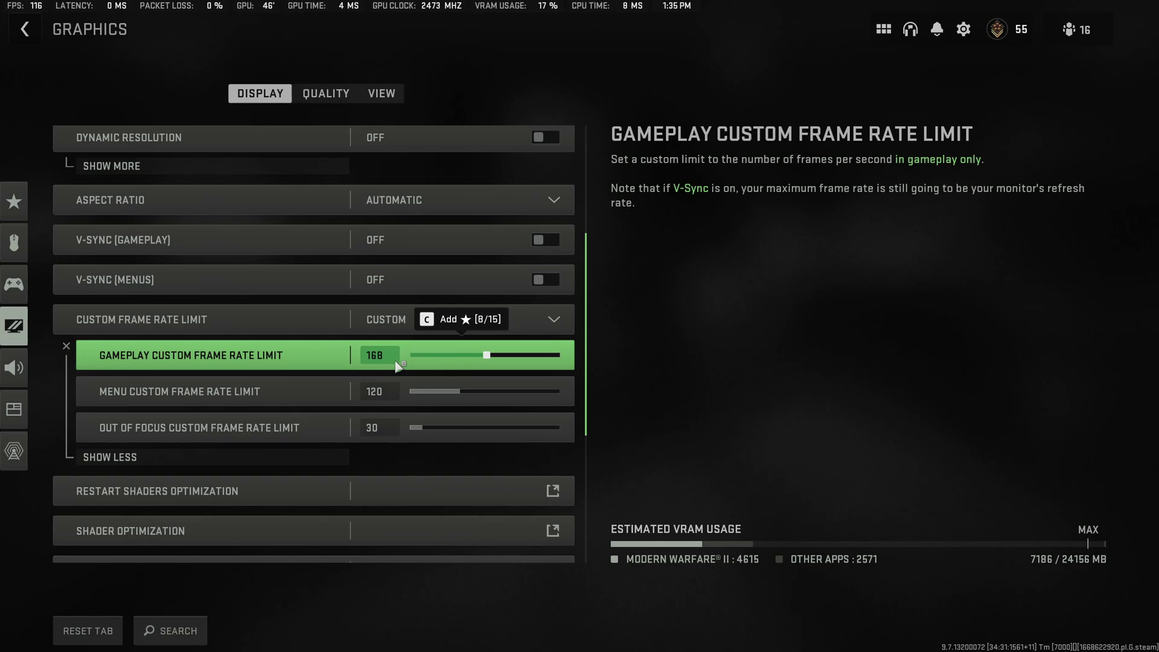
{"action": "left_click", "coordinate": [550, 314]}
{"action": "left_click", "coordinate": [707, 403]}
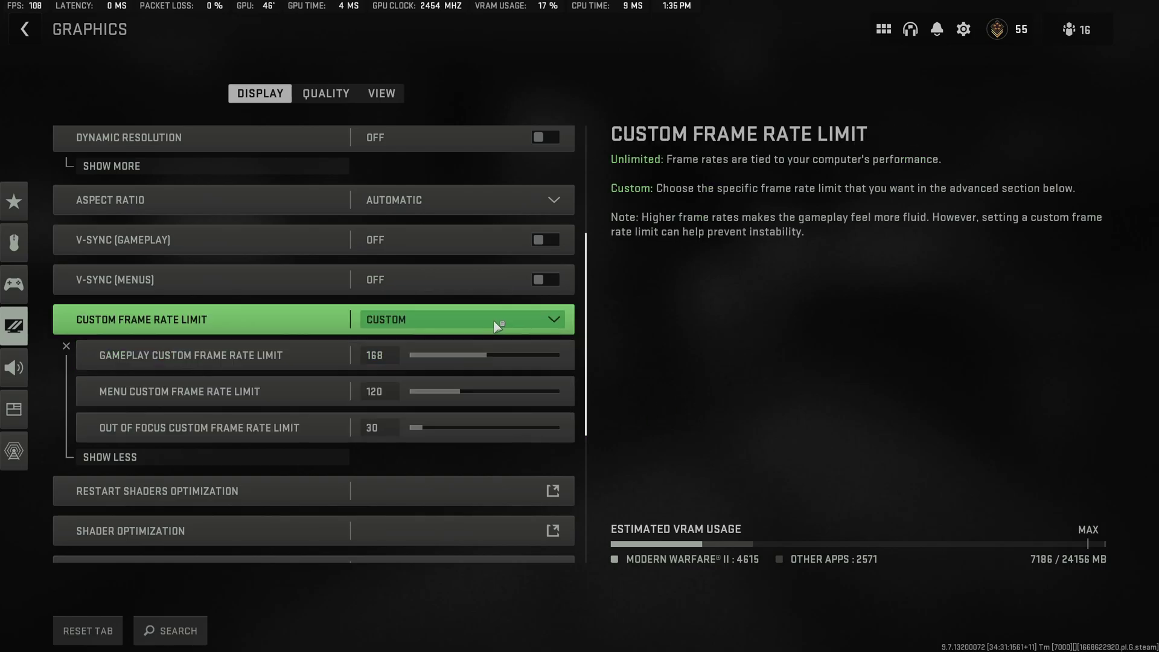
{"action": "scroll", "coordinate": [386, 414], "scroll_direction": "down", "scroll_amount": 3}
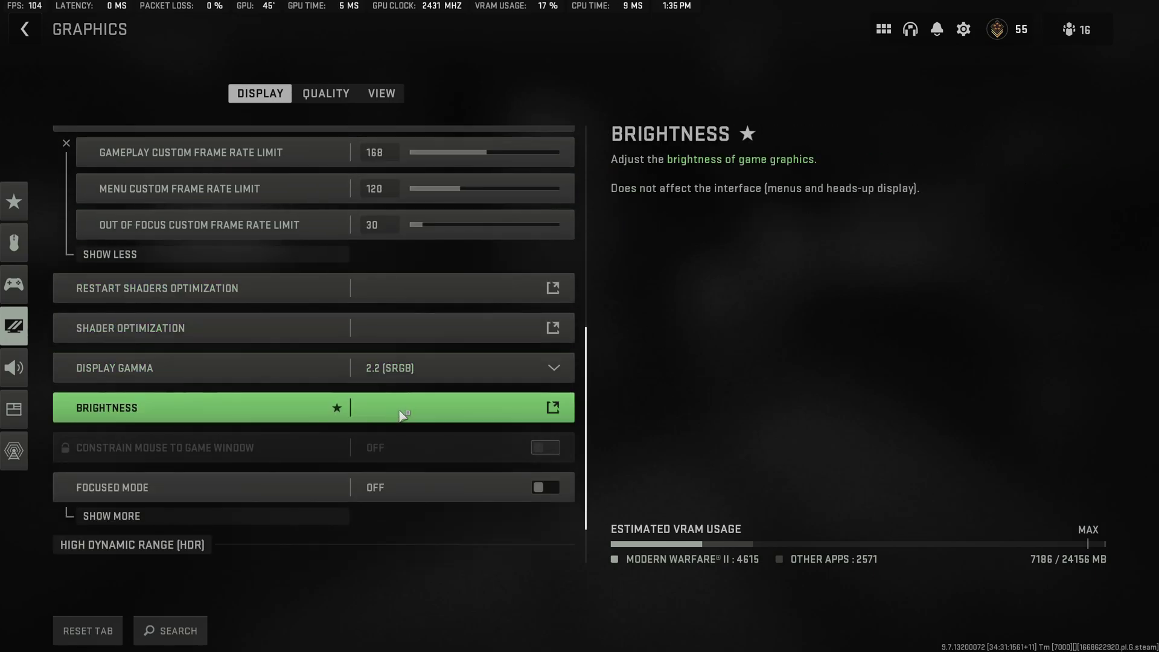
{"action": "scroll", "coordinate": [402, 415], "scroll_direction": "down", "scroll_amount": 1}
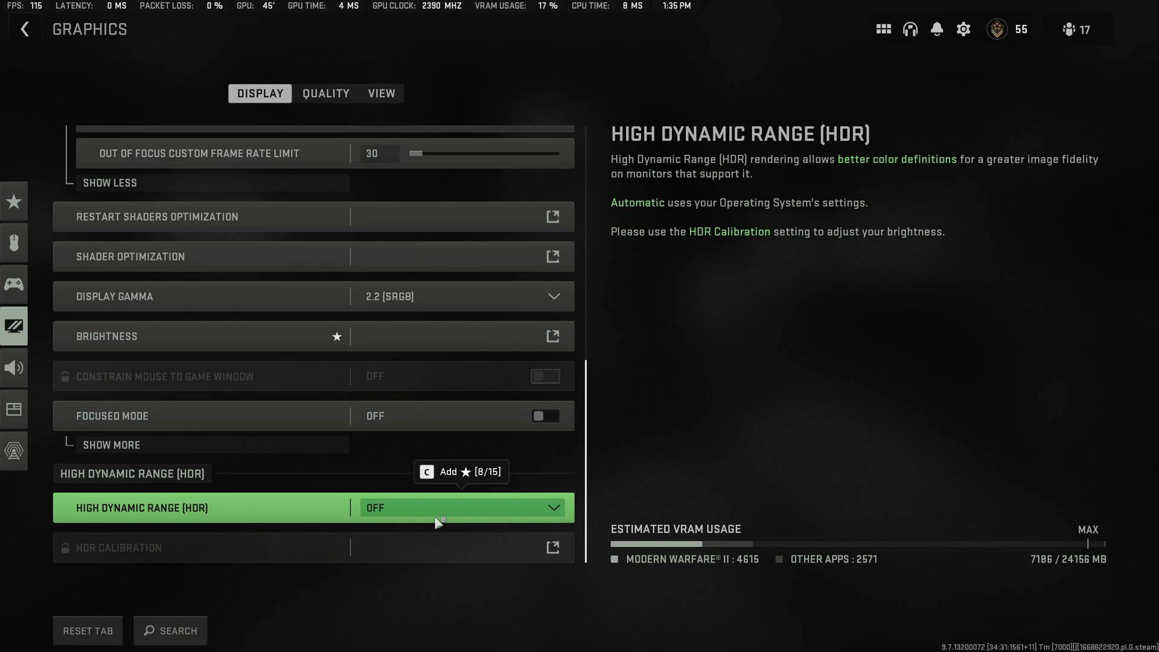
- On the Quality tab, browse the Upscaling/Sharpening options and leave it Off
{"action": "left_click", "coordinate": [325, 93]}
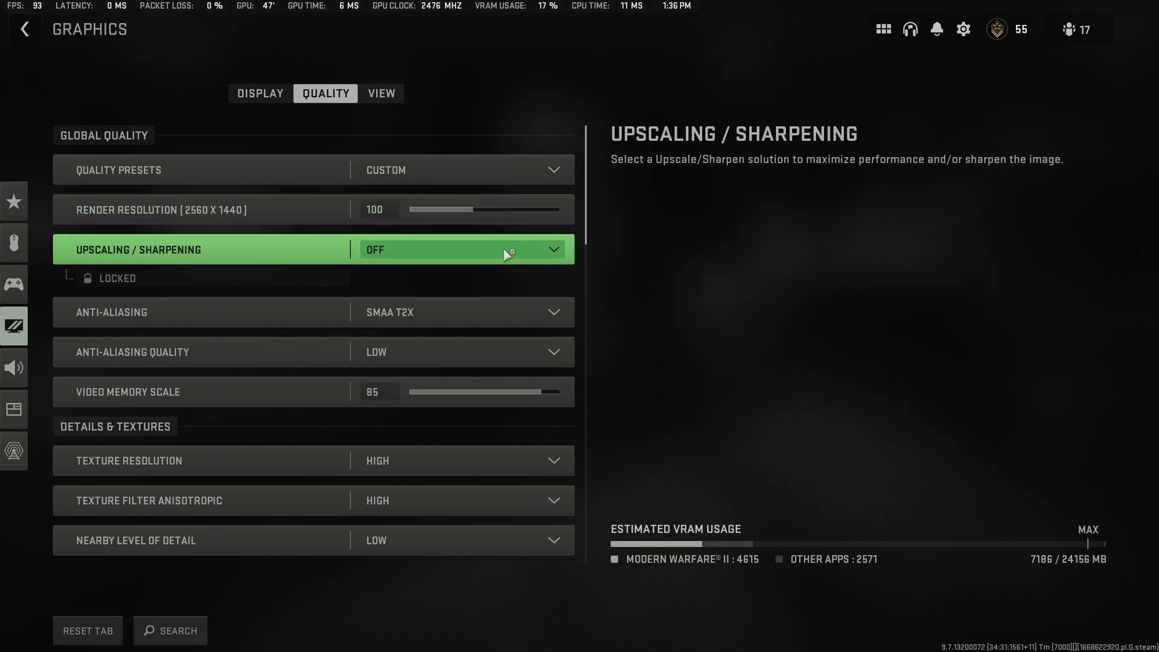
{"action": "left_click", "coordinate": [503, 249]}
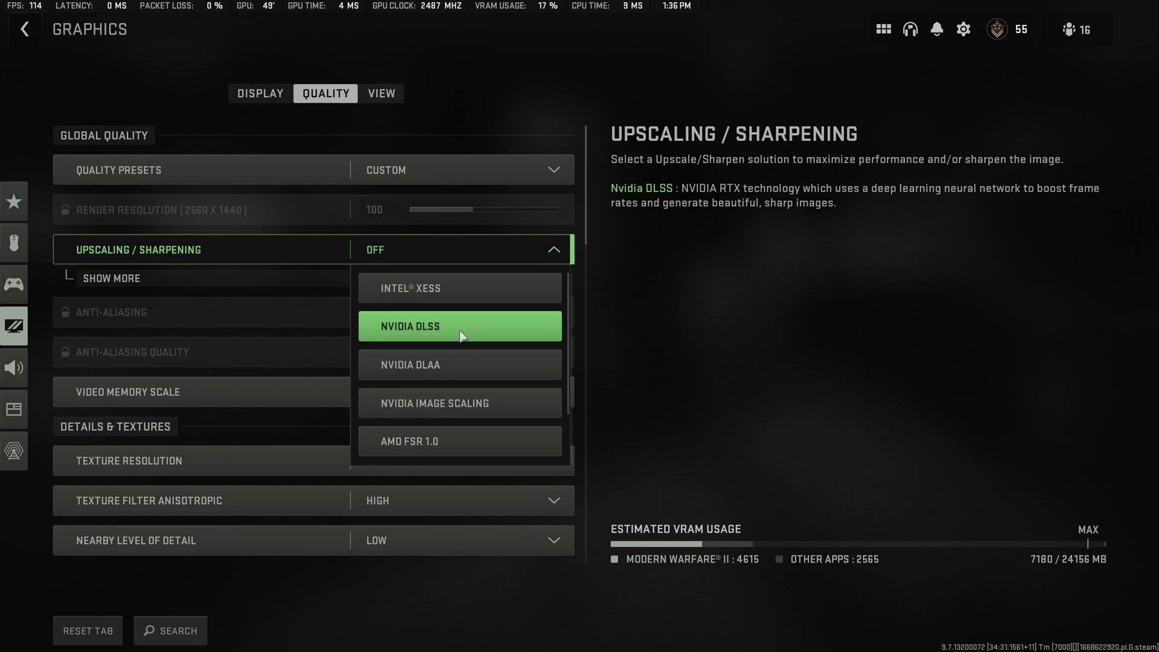
{"action": "scroll", "coordinate": [467, 327], "scroll_direction": "down", "scroll_amount": 3}
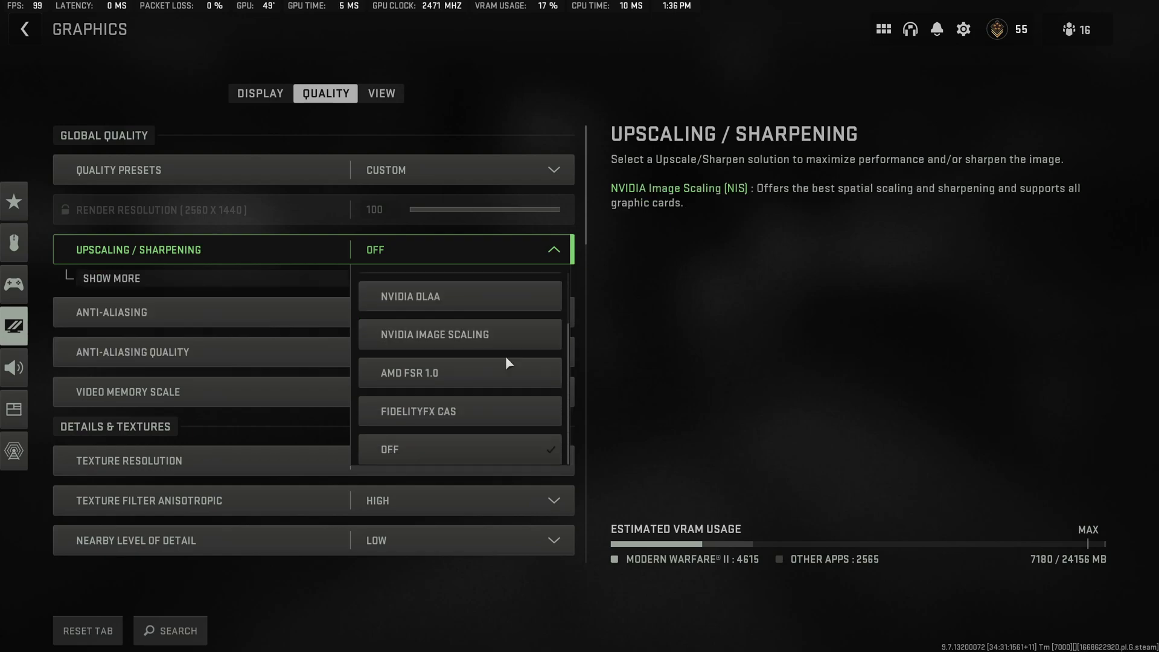
{"action": "scroll", "coordinate": [531, 338], "scroll_direction": "up", "scroll_amount": 1}
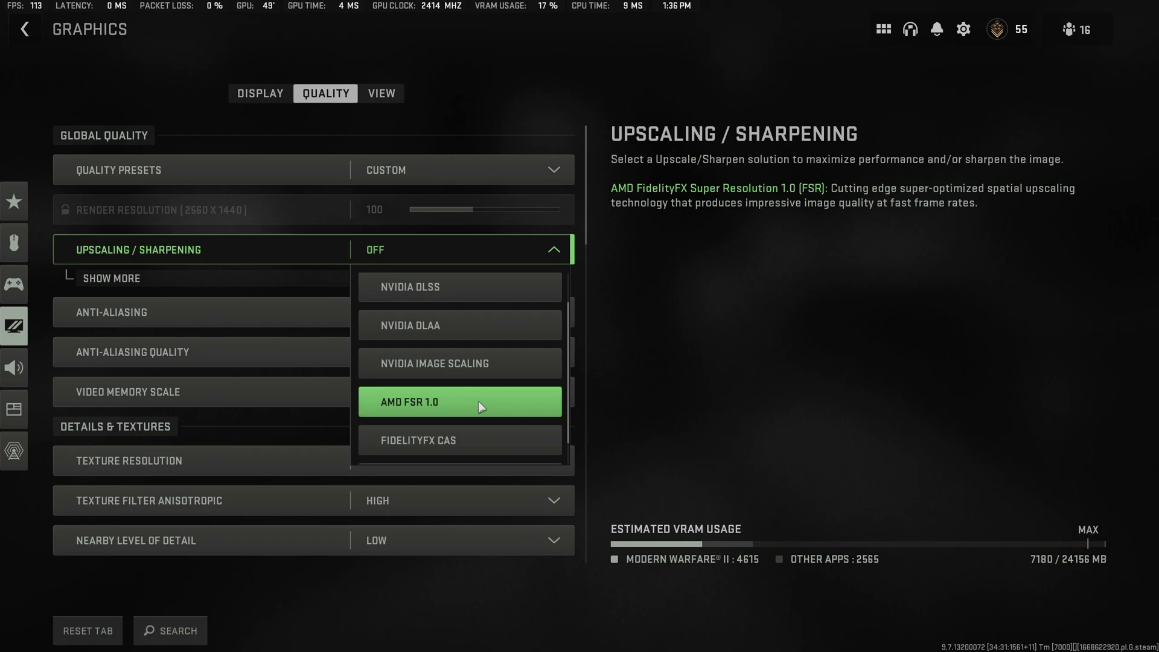
{"action": "scroll", "coordinate": [471, 377], "scroll_direction": "up", "scroll_amount": 1}
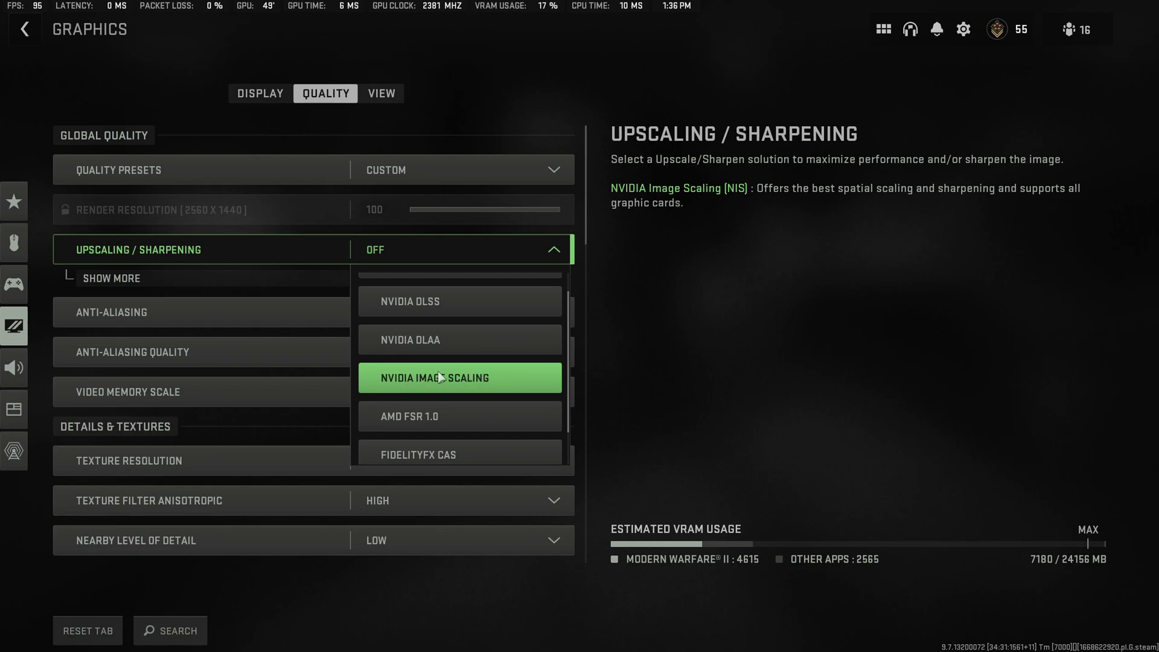
{"action": "scroll", "coordinate": [453, 391], "scroll_direction": "up", "scroll_amount": 1}
{"action": "scroll", "coordinate": [452, 391], "scroll_direction": "up", "scroll_amount": 1}
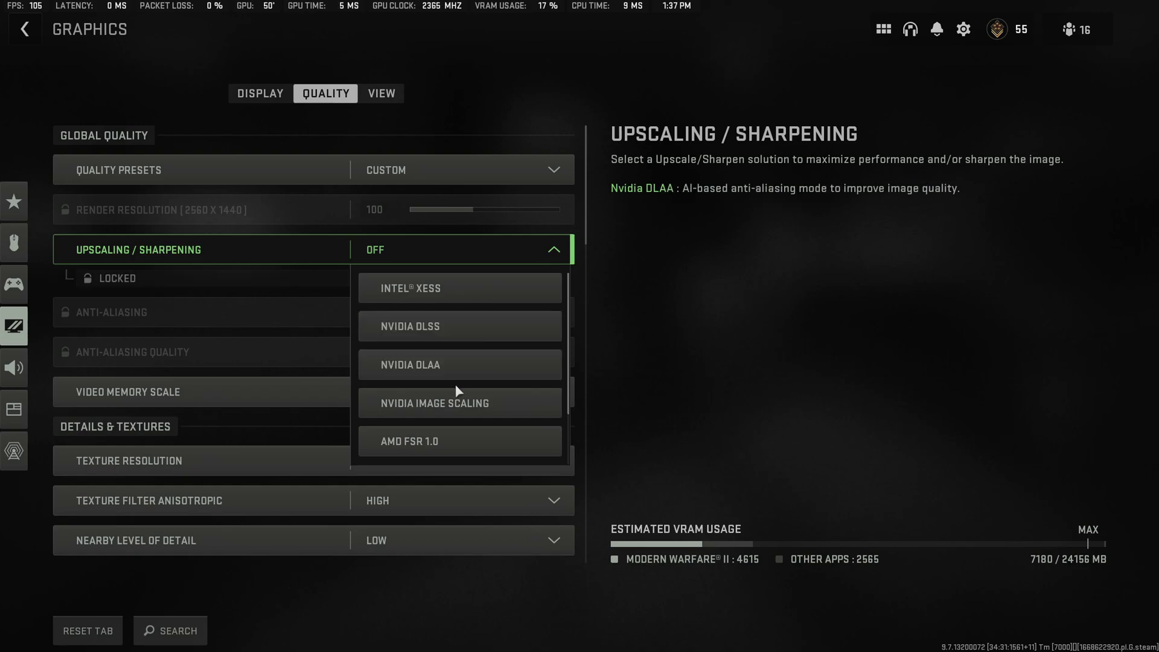
{"action": "scroll", "coordinate": [422, 386], "scroll_direction": "down", "scroll_amount": 3}
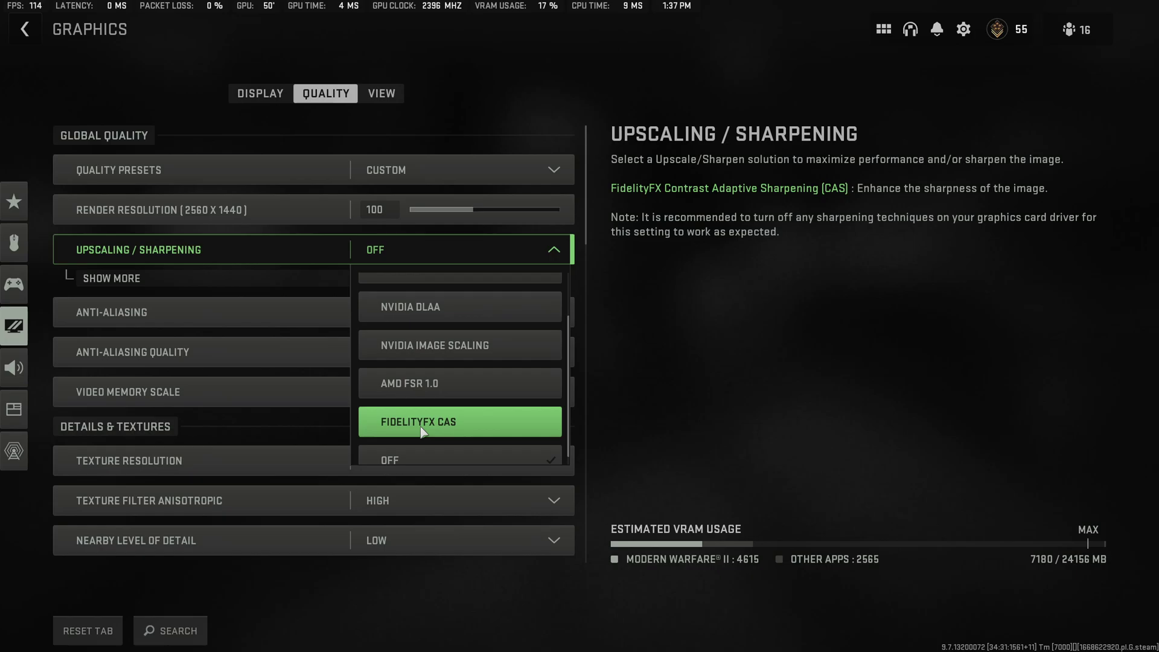
{"action": "left_click", "coordinate": [687, 363]}
{"action": "scroll", "coordinate": [481, 344], "scroll_direction": "down", "scroll_amount": 2}
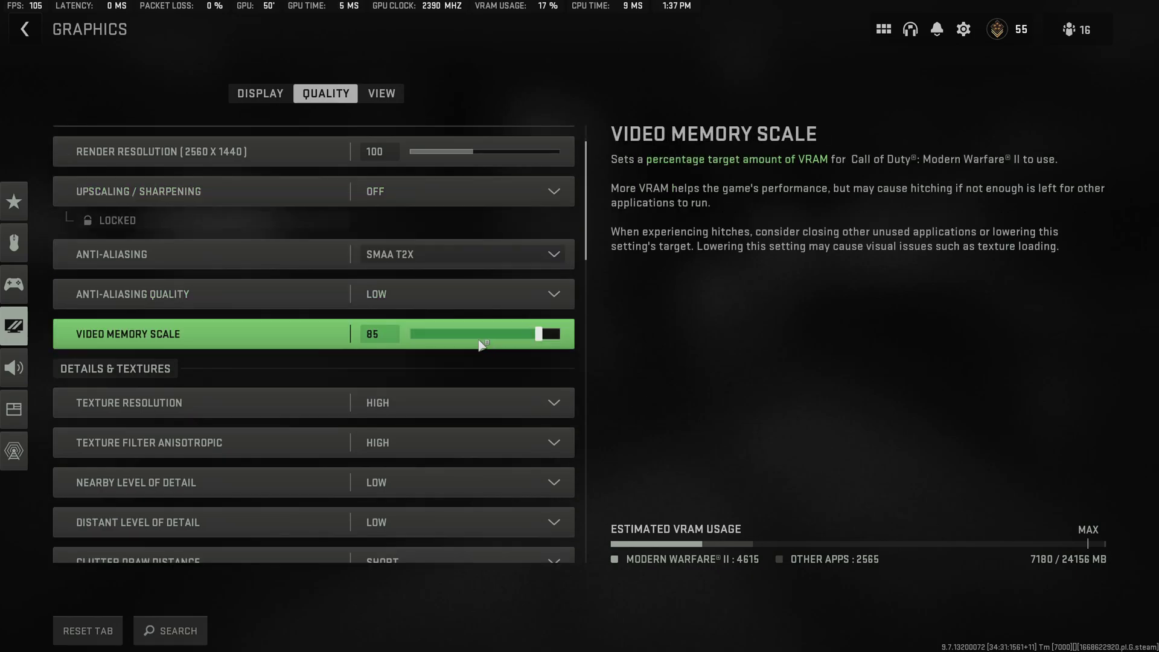
{"action": "left_click", "coordinate": [444, 256]}
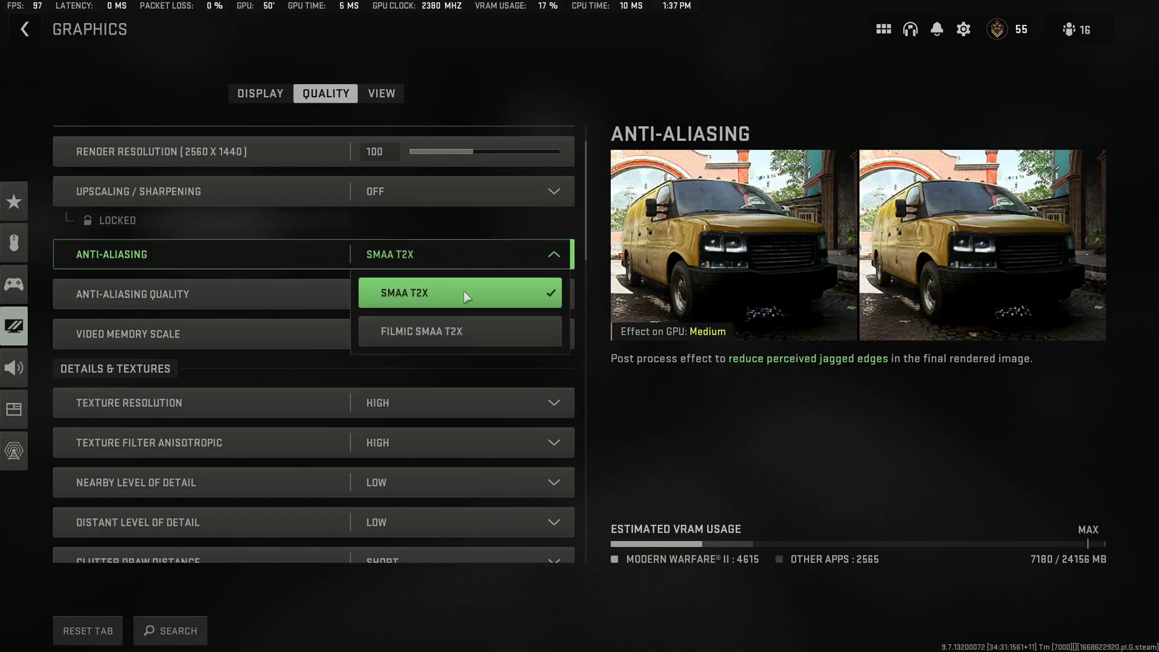
{"action": "left_click", "coordinate": [651, 410]}
{"action": "left_click", "coordinate": [434, 252]}
{"action": "left_click", "coordinate": [592, 377]}
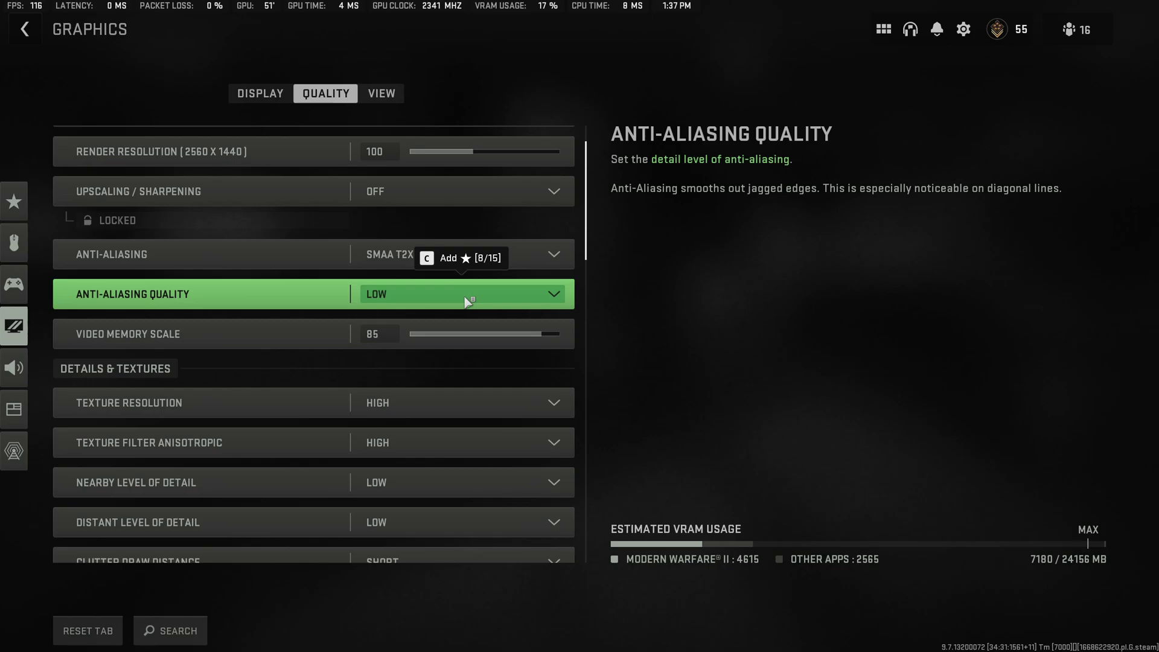
{"action": "scroll", "coordinate": [366, 328], "scroll_direction": "down", "scroll_amount": 3}
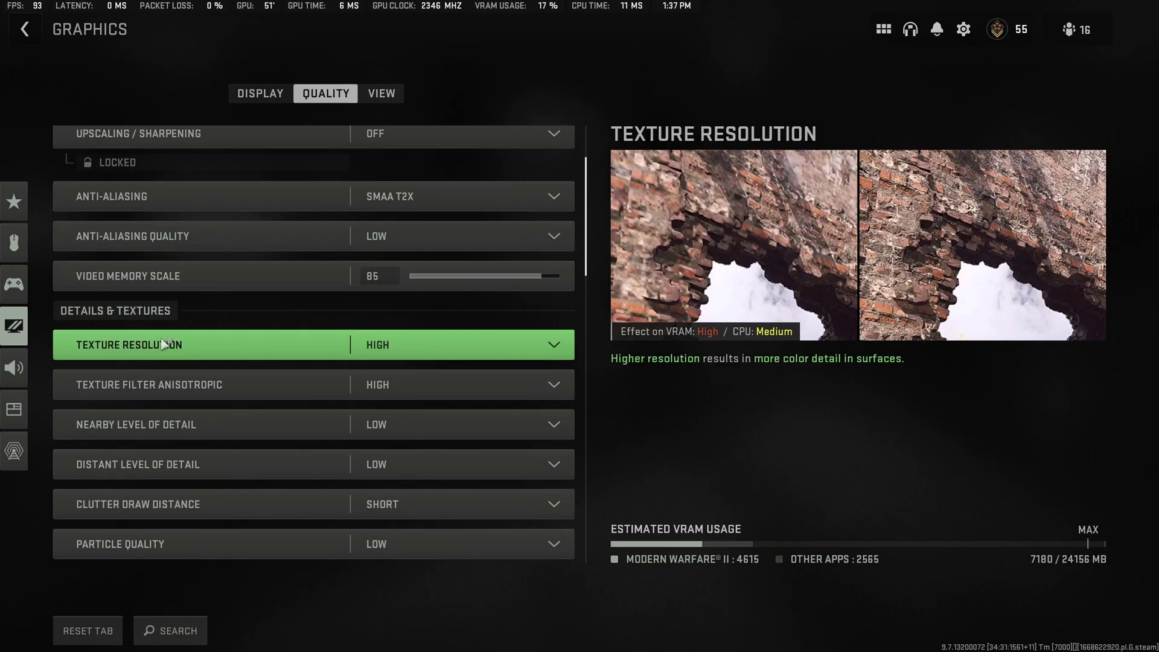
{"action": "scroll", "coordinate": [551, 237], "scroll_direction": "down", "scroll_amount": 1}
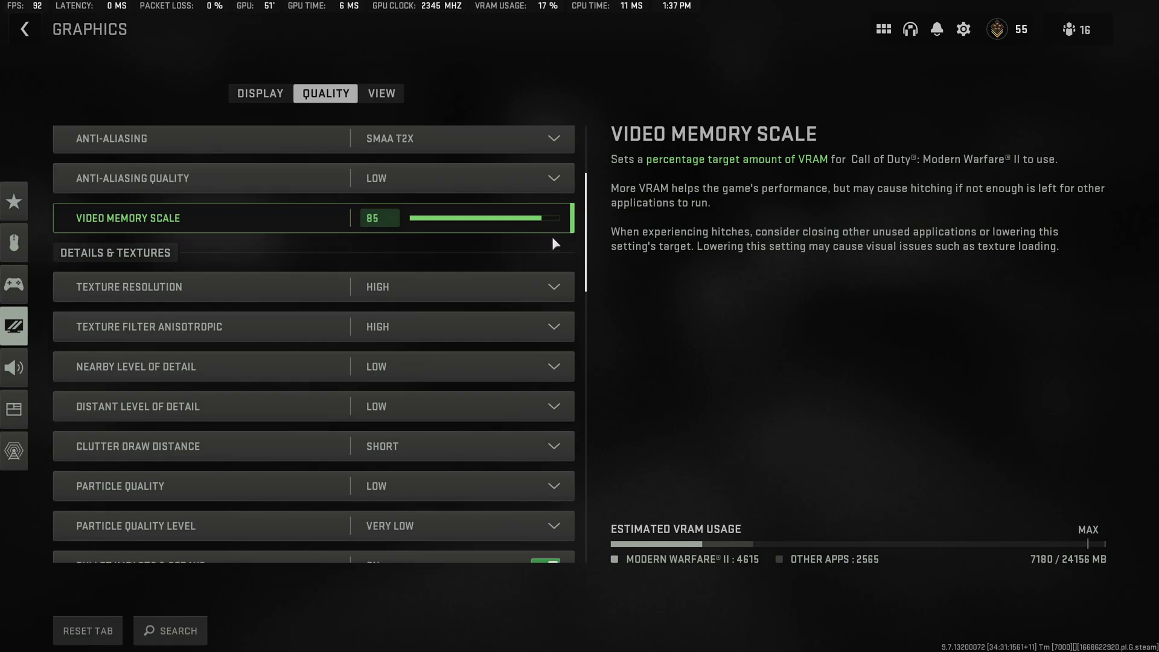
{"action": "scroll", "coordinate": [253, 268], "scroll_direction": "down", "scroll_amount": 1}
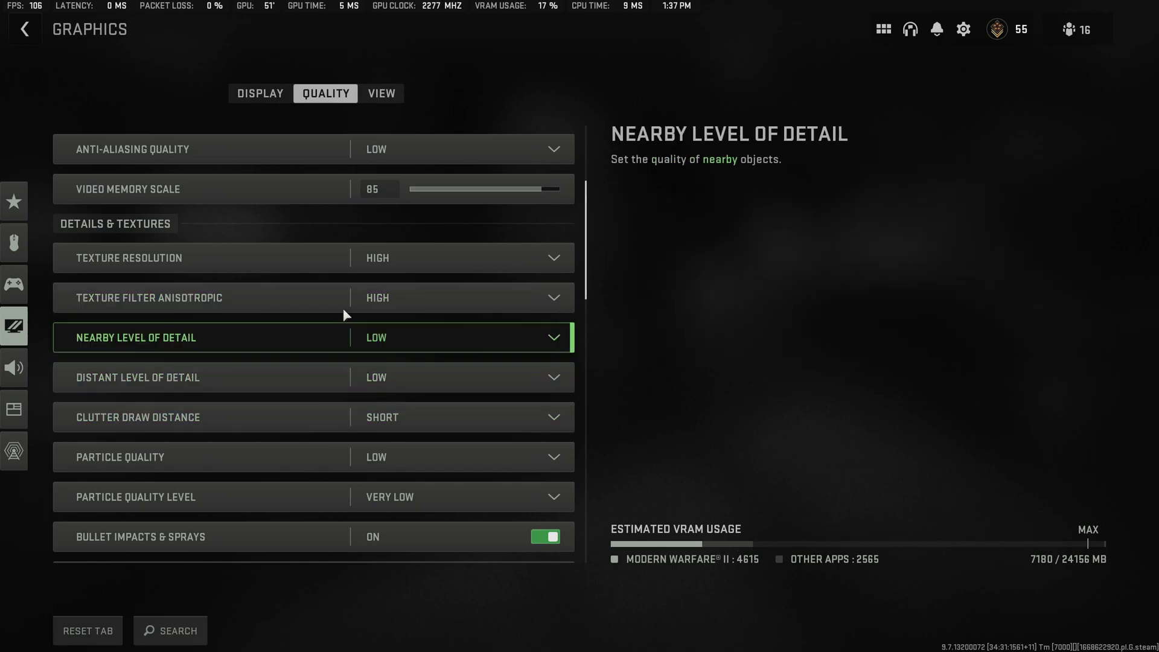
{"action": "left_click", "coordinate": [392, 258]}
{"action": "left_click", "coordinate": [737, 419]}
{"action": "scroll", "coordinate": [507, 416], "scroll_direction": "down", "scroll_amount": 2}
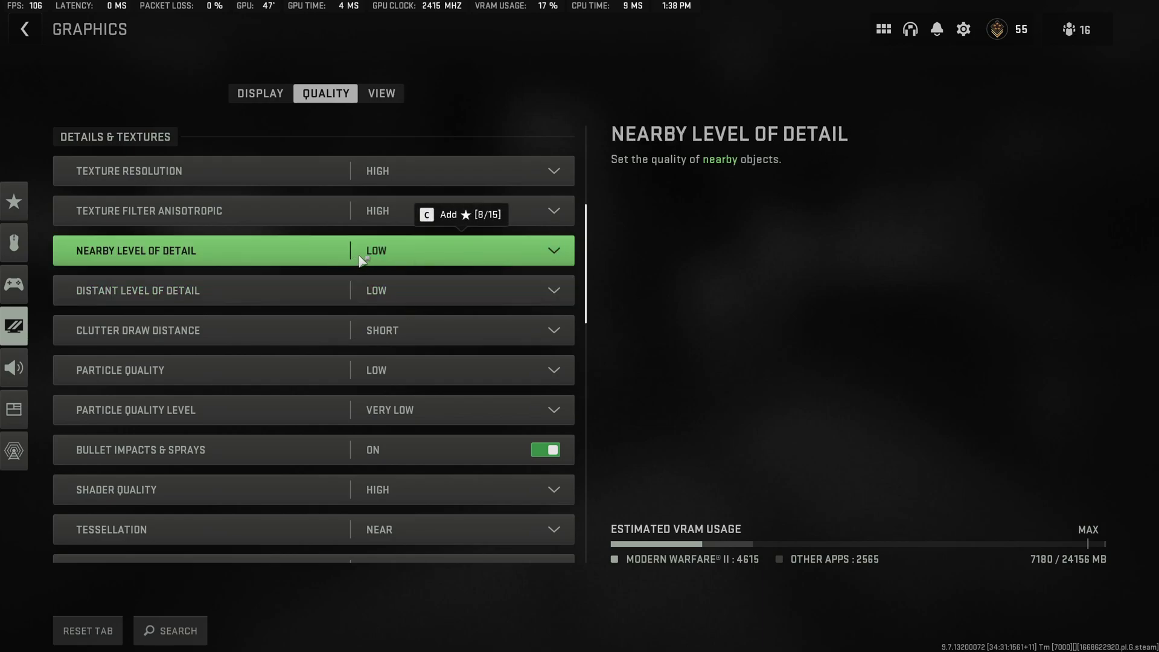
{"action": "scroll", "coordinate": [360, 261], "scroll_direction": "down", "scroll_amount": 2}
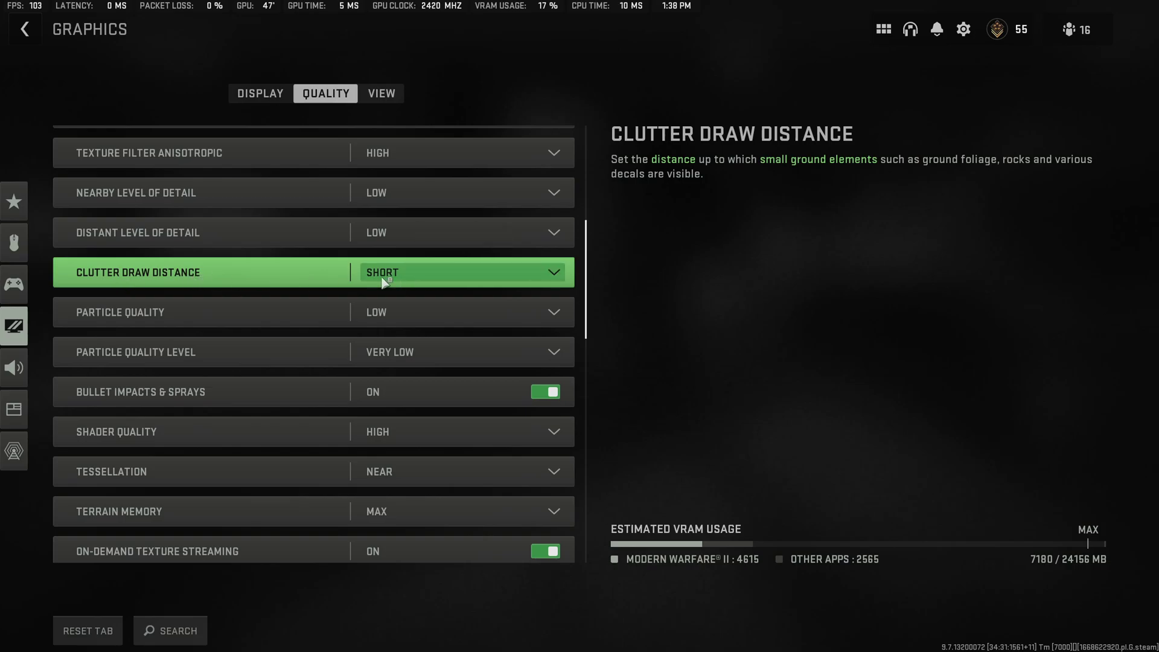
{"action": "scroll", "coordinate": [162, 362], "scroll_direction": "down", "scroll_amount": 1}
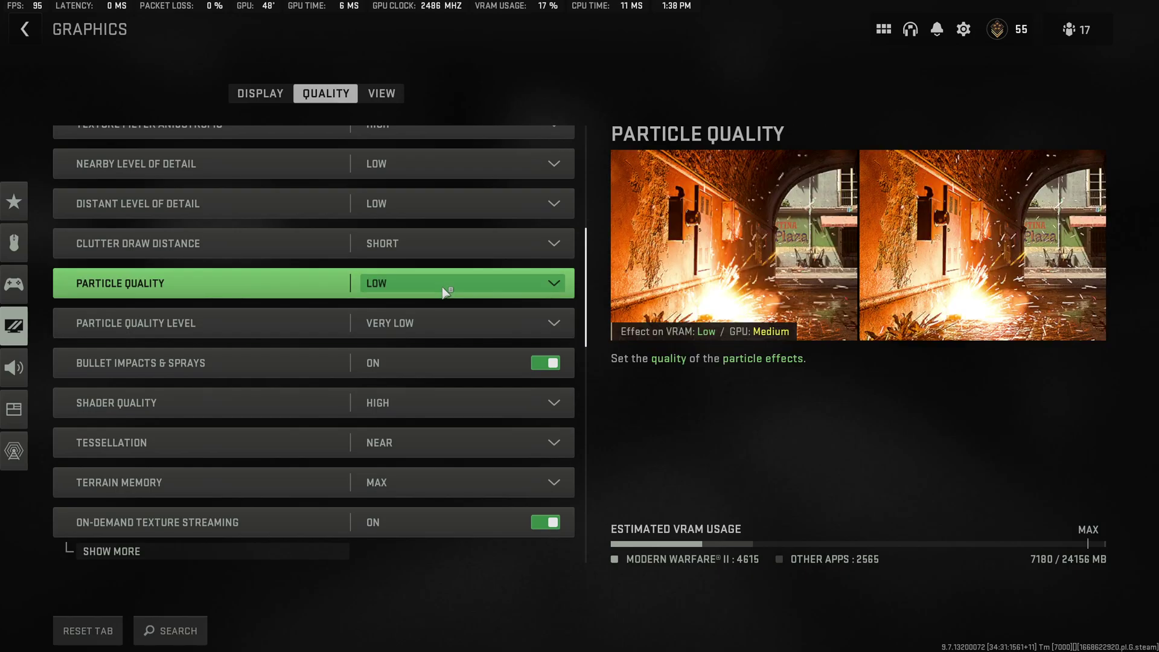
{"action": "scroll", "coordinate": [431, 304], "scroll_direction": "down", "scroll_amount": 1}
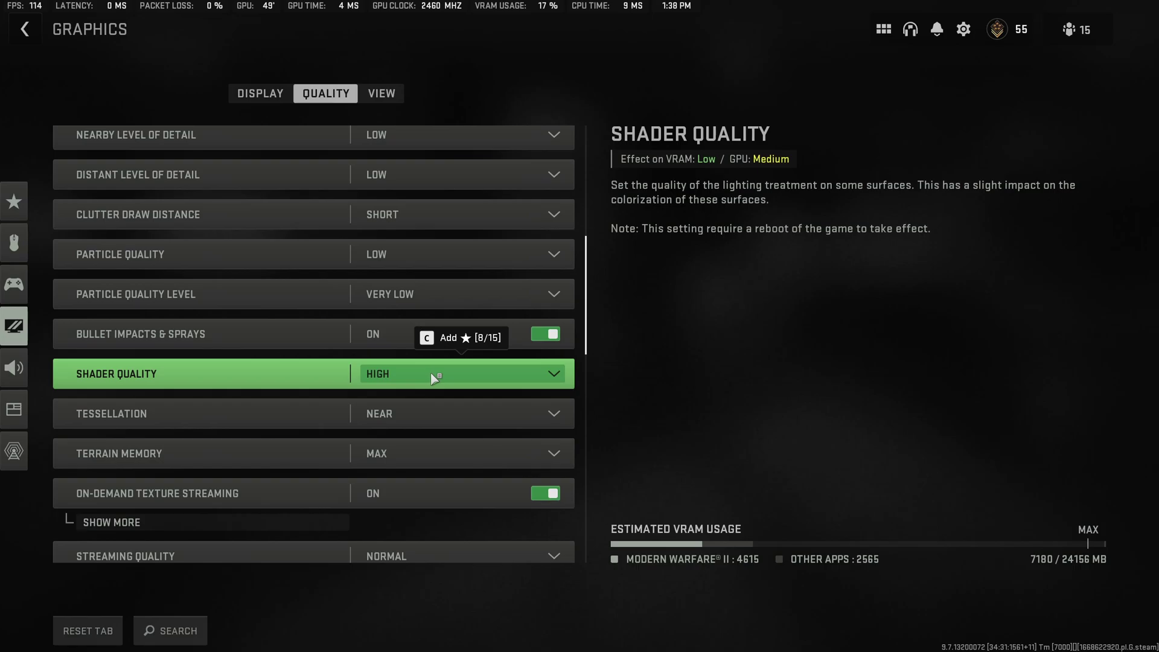
{"action": "left_click", "coordinate": [431, 374]}
{"action": "left_click", "coordinate": [676, 422]}
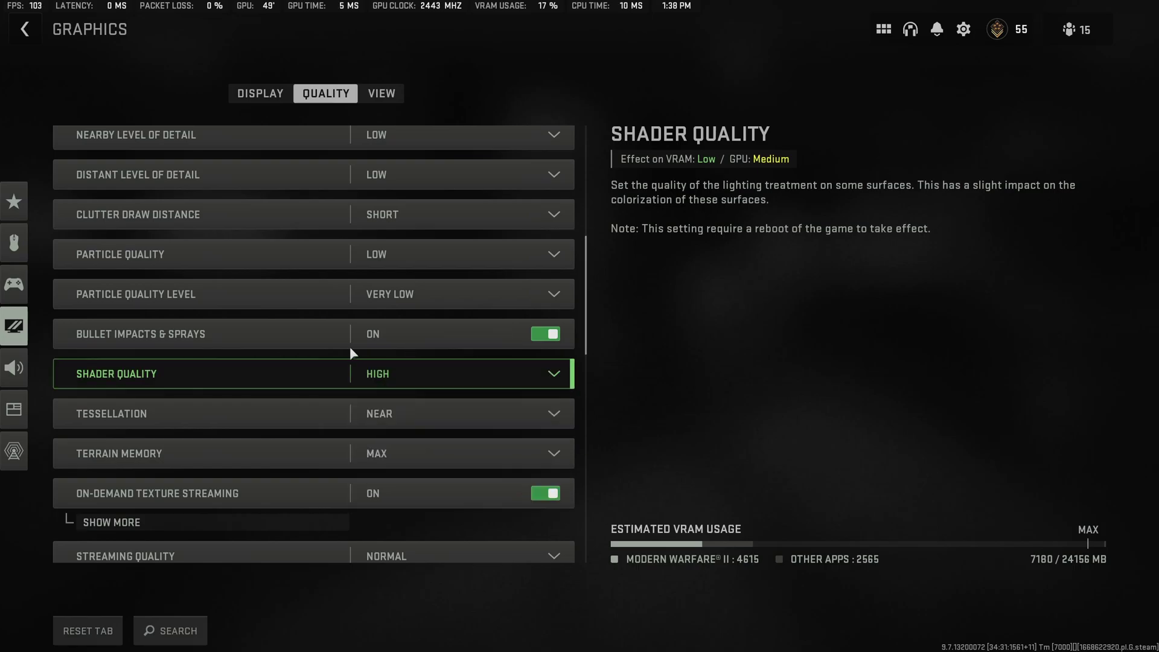
{"action": "scroll", "coordinate": [241, 369], "scroll_direction": "down", "scroll_amount": 1}
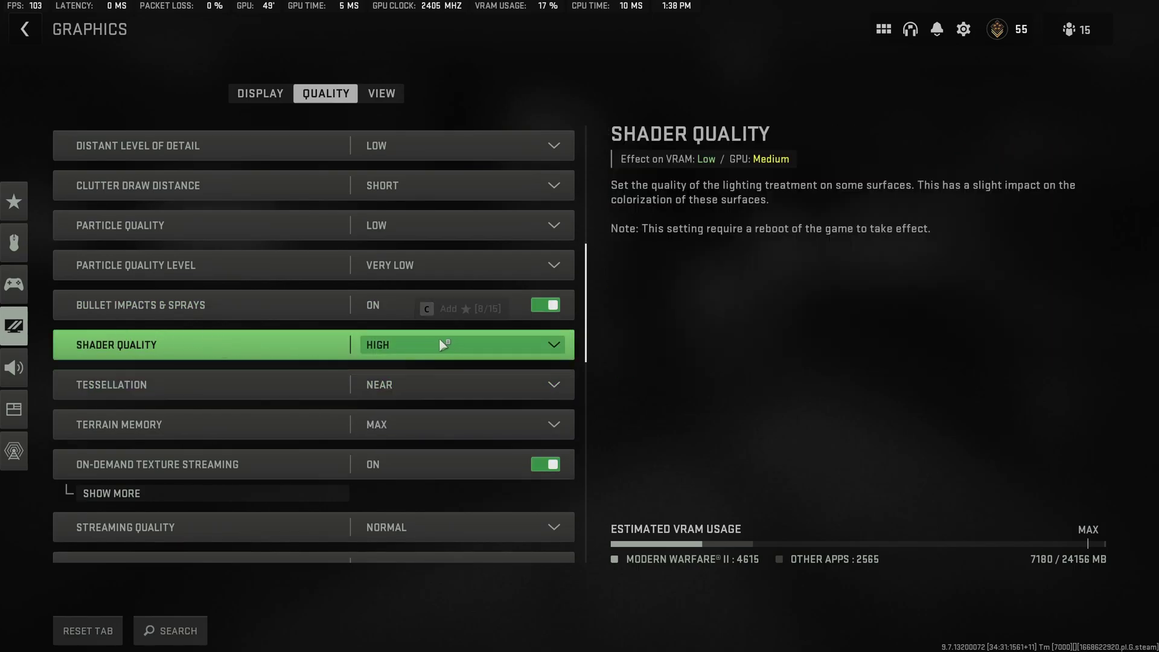
{"action": "scroll", "coordinate": [438, 341], "scroll_direction": "down", "scroll_amount": 1}
{"action": "left_click", "coordinate": [406, 356]}
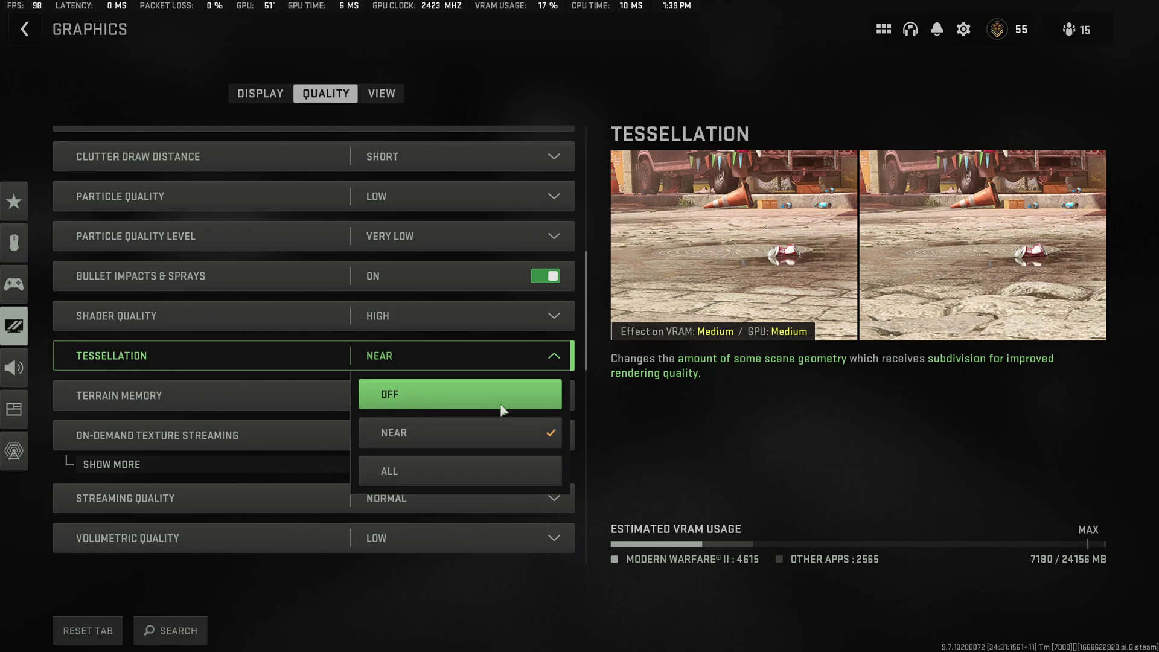
{"action": "left_click", "coordinate": [672, 431]}
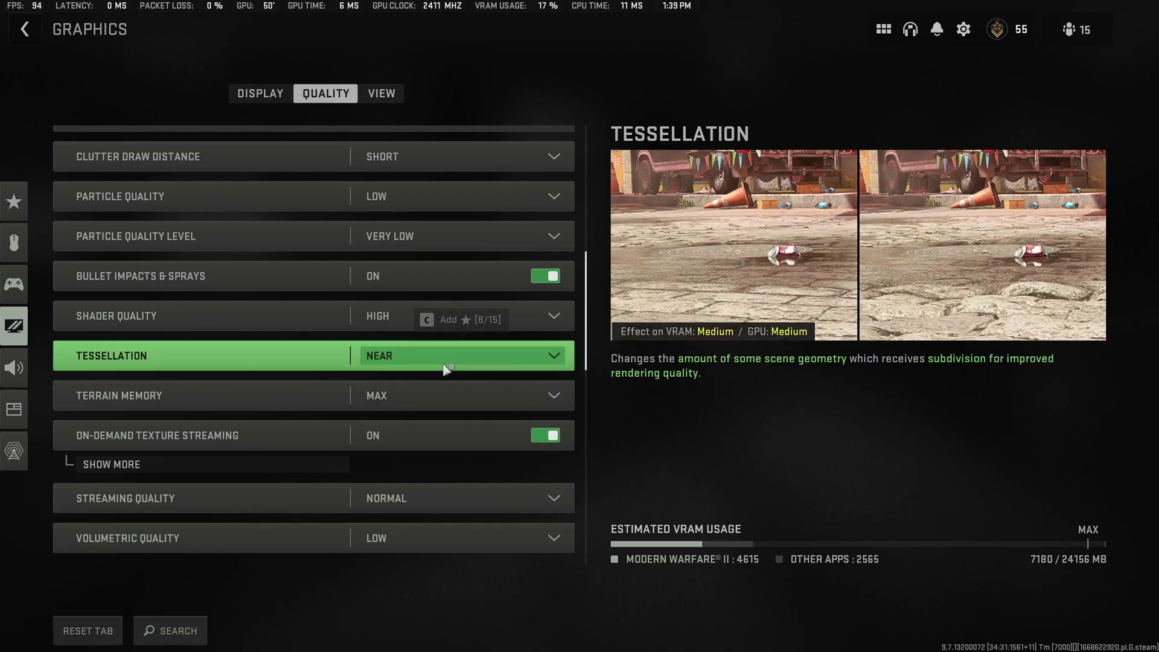
{"action": "scroll", "coordinate": [153, 408], "scroll_direction": "down", "scroll_amount": 1}
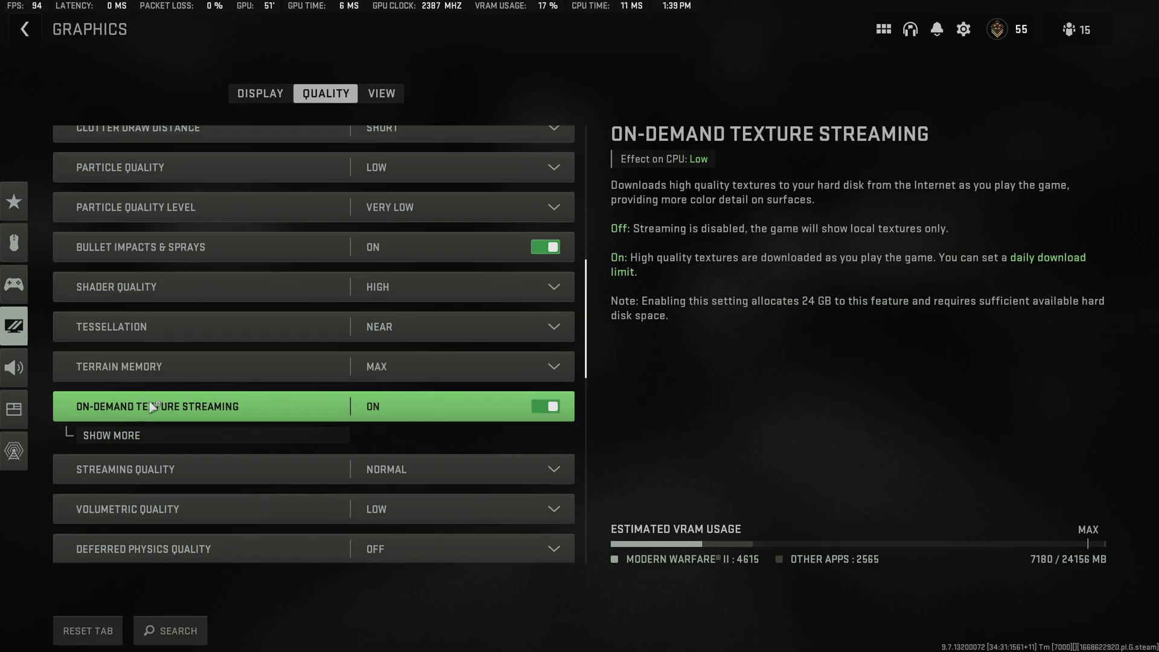
{"action": "scroll", "coordinate": [153, 408], "scroll_direction": "down", "scroll_amount": 4}
{"action": "scroll", "coordinate": [308, 263], "scroll_direction": "down", "scroll_amount": 1}
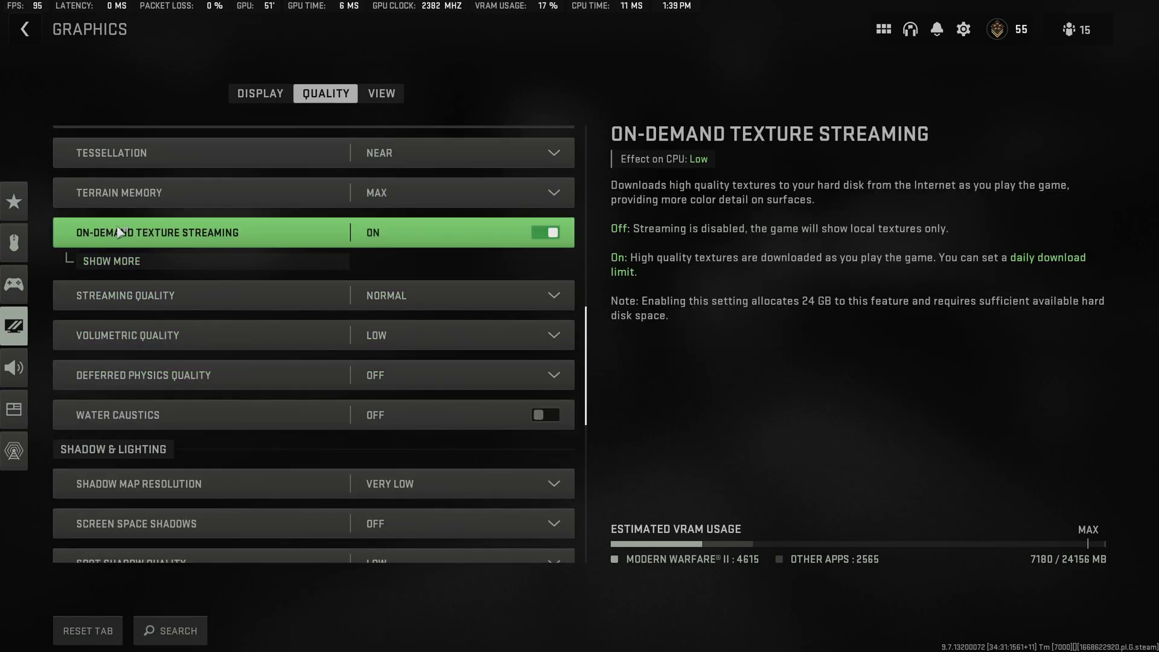
{"action": "scroll", "coordinate": [287, 296], "scroll_direction": "down", "scroll_amount": 2}
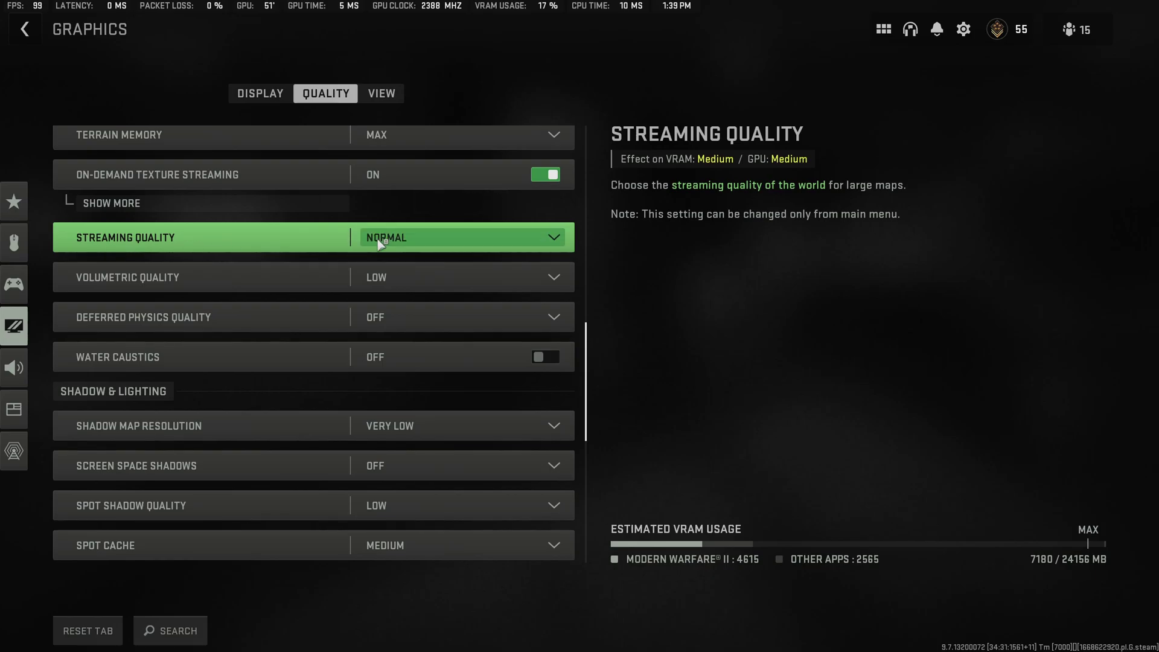
{"action": "left_click", "coordinate": [449, 285]}
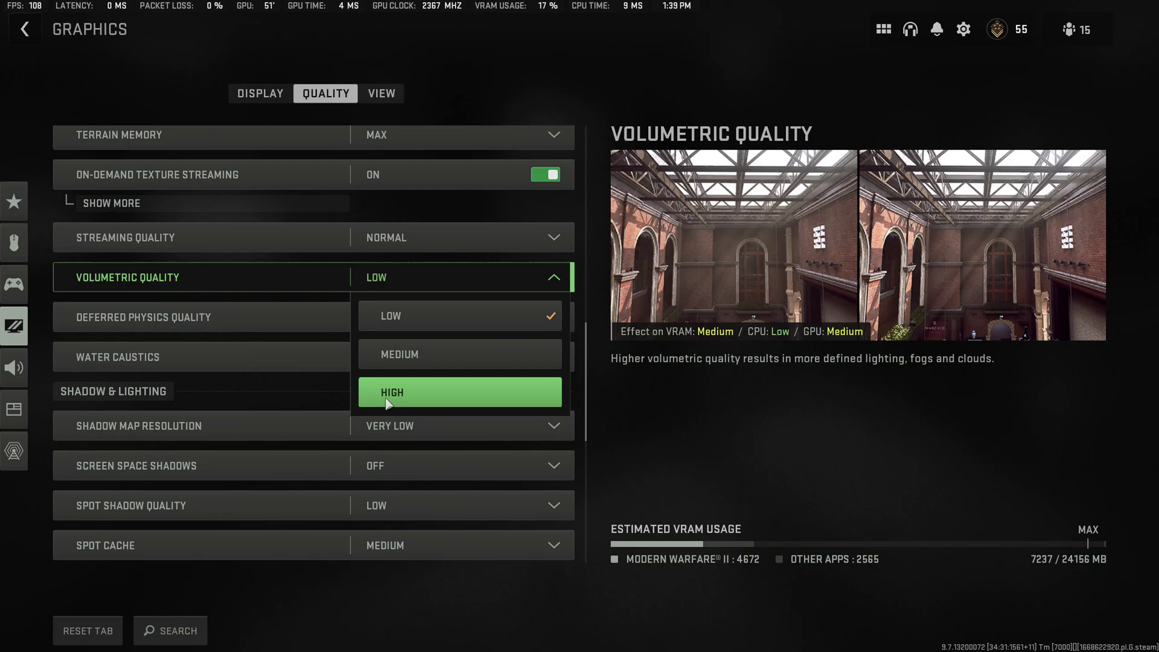
{"action": "left_click", "coordinate": [552, 311]}
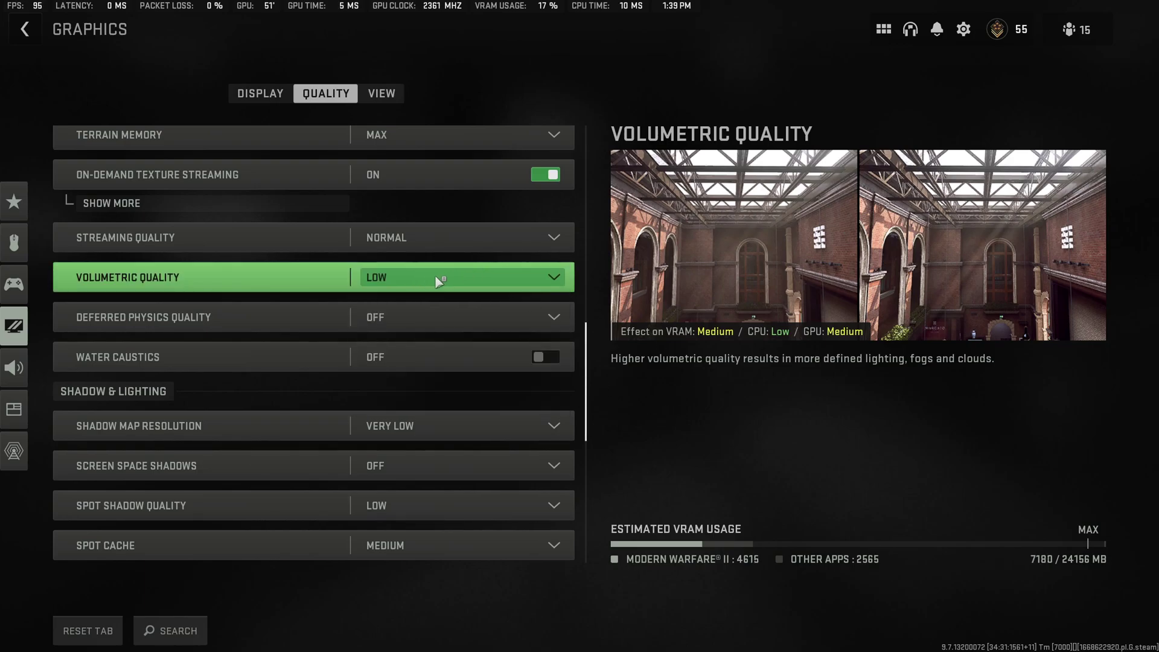
{"action": "scroll", "coordinate": [439, 281], "scroll_direction": "down", "scroll_amount": 1}
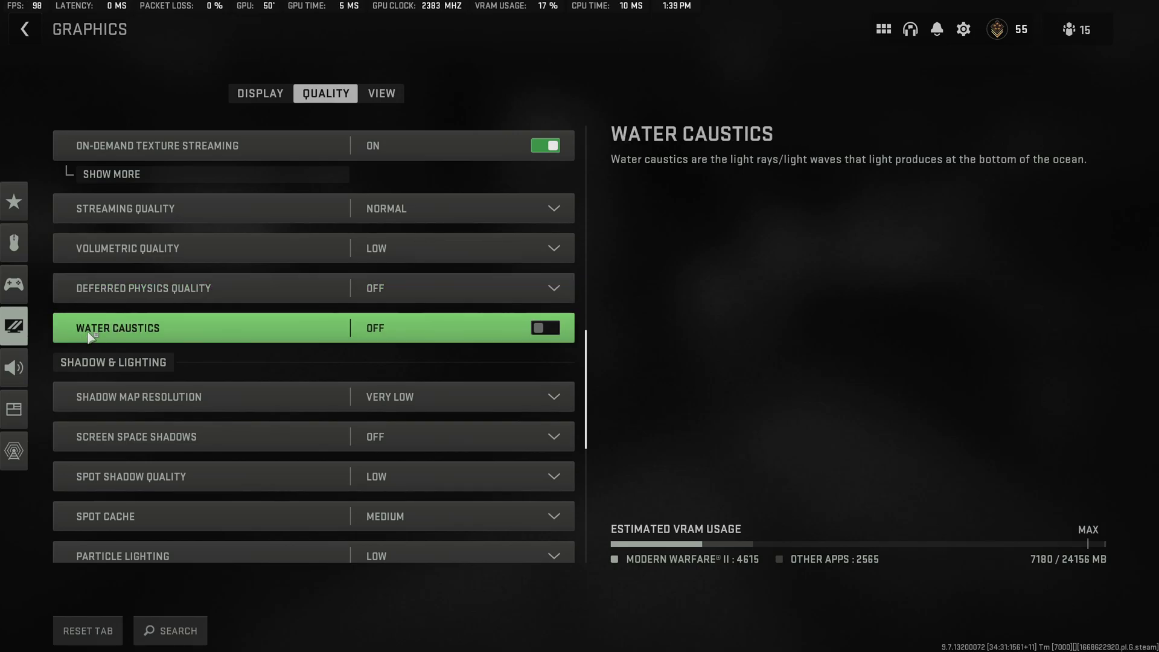
{"action": "scroll", "coordinate": [438, 335], "scroll_direction": "down", "scroll_amount": 5}
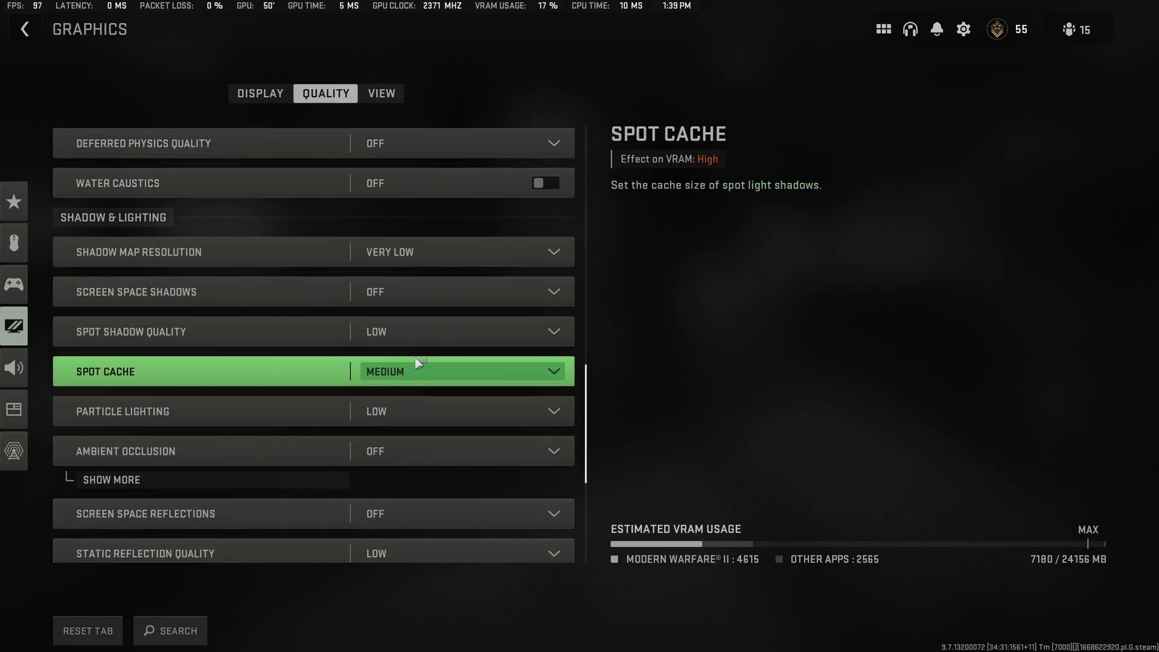
{"action": "scroll", "coordinate": [418, 362], "scroll_direction": "down", "scroll_amount": 1}
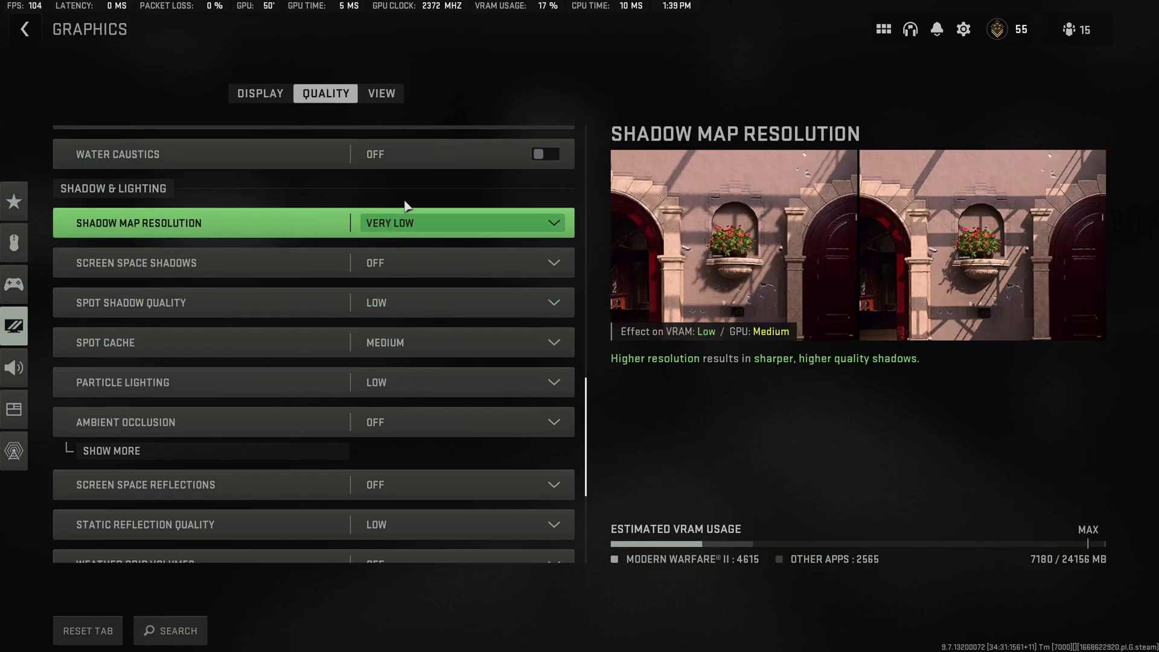
{"action": "left_click", "coordinate": [423, 220]}
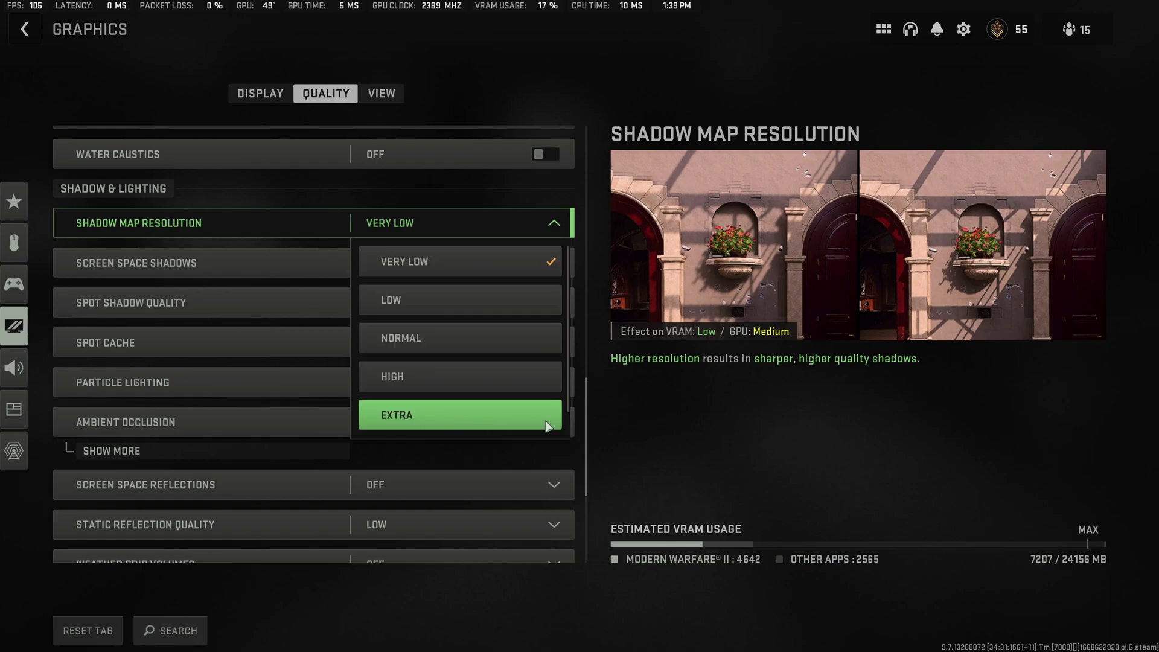
{"action": "left_click", "coordinate": [622, 388]}
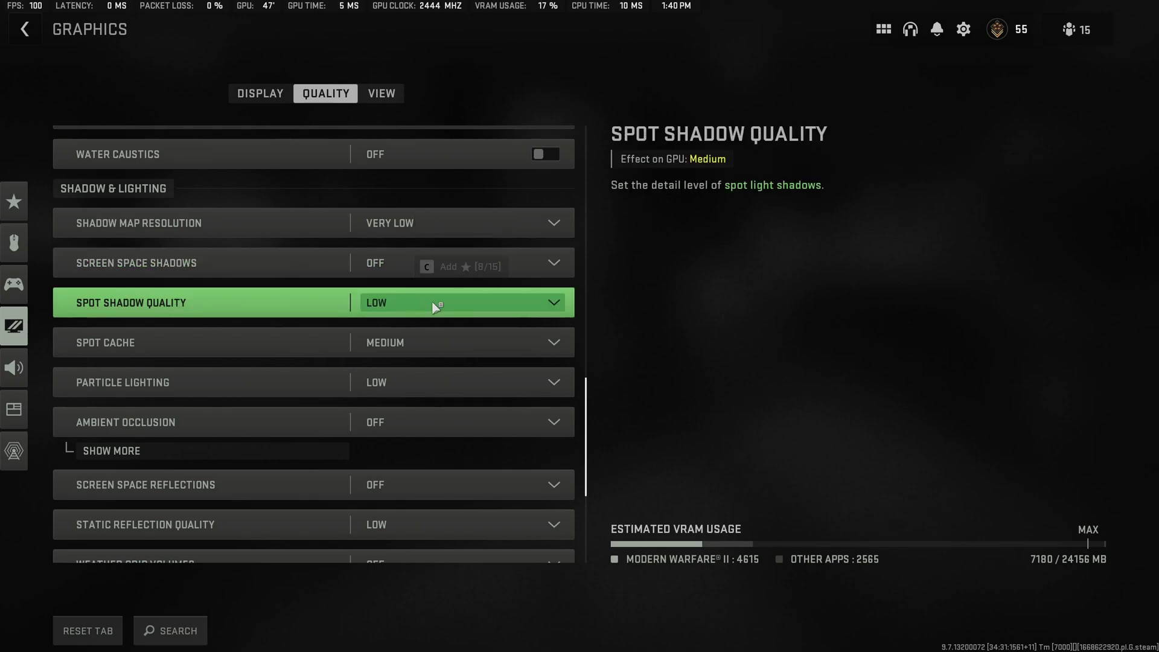
{"action": "left_click", "coordinate": [423, 342]}
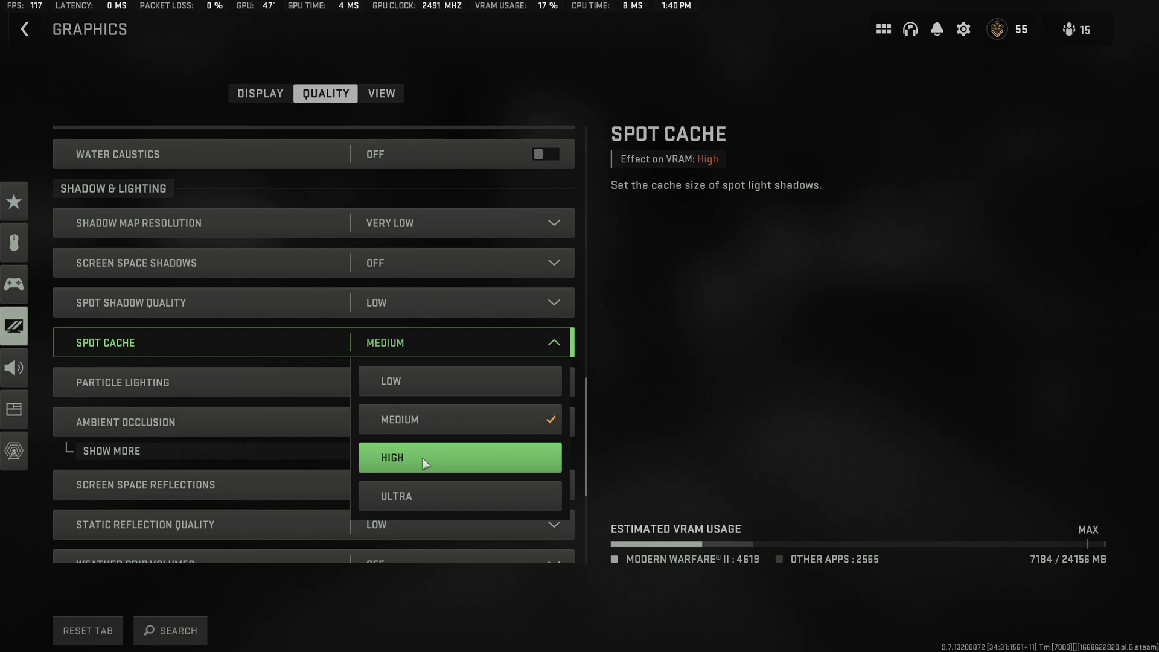
{"action": "left_click", "coordinate": [776, 400]}
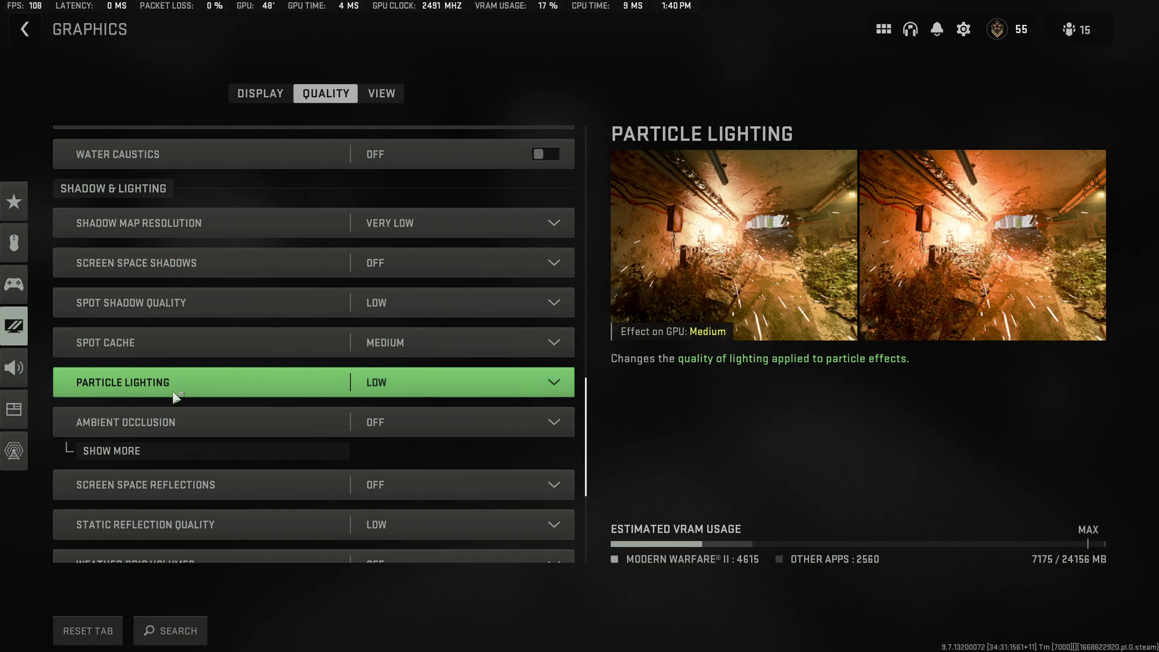
{"action": "scroll", "coordinate": [415, 389], "scroll_direction": "down", "scroll_amount": 1}
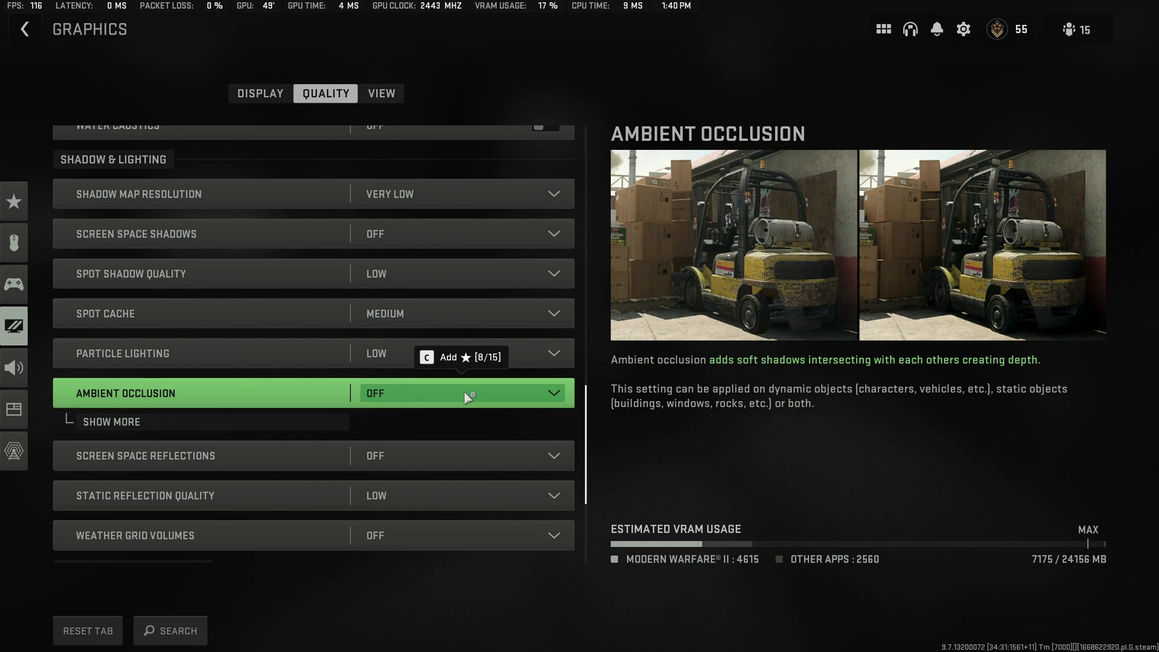
{"action": "scroll", "coordinate": [375, 401], "scroll_direction": "down", "scroll_amount": 5}
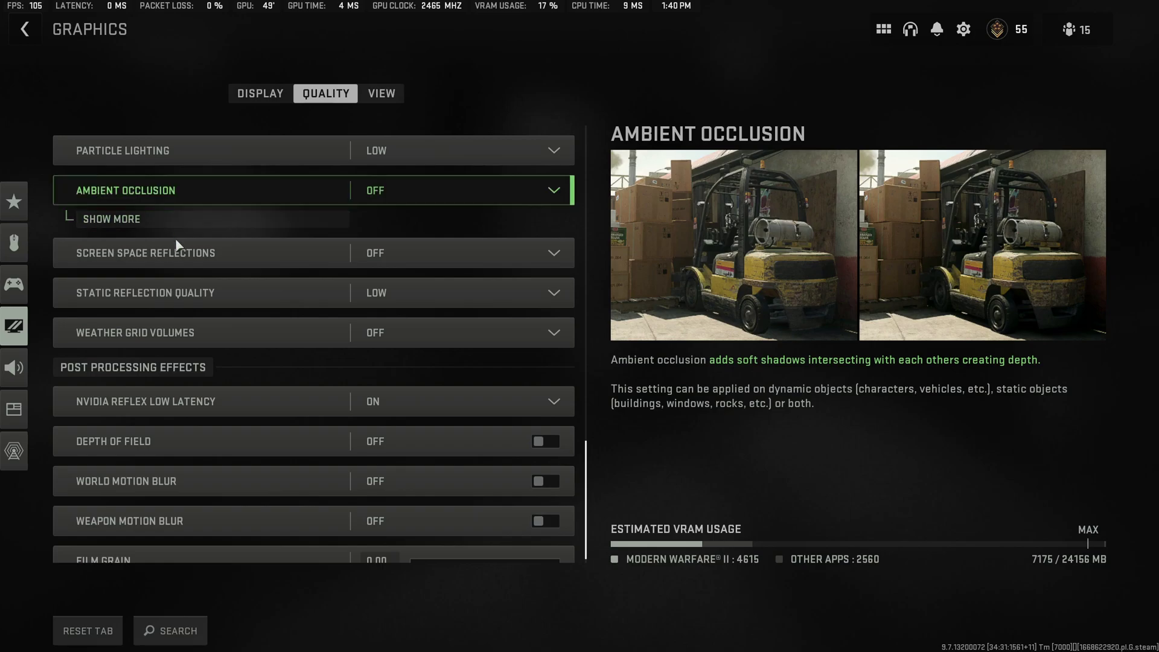
{"action": "left_click", "coordinate": [457, 262]}
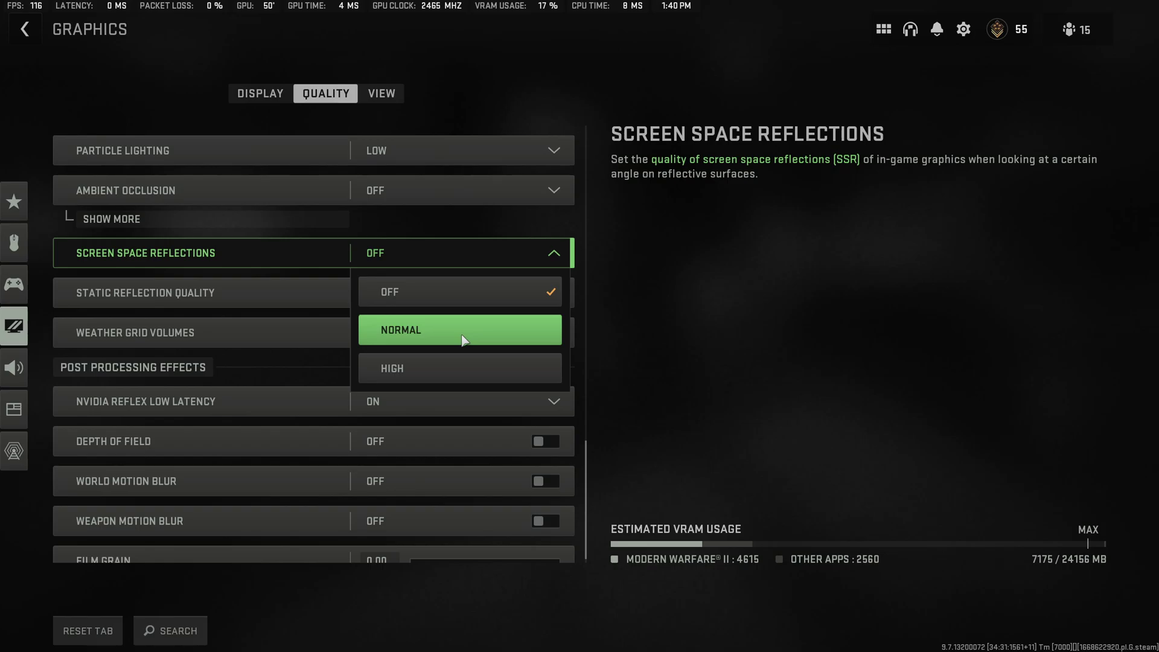
{"action": "left_click", "coordinate": [447, 291]}
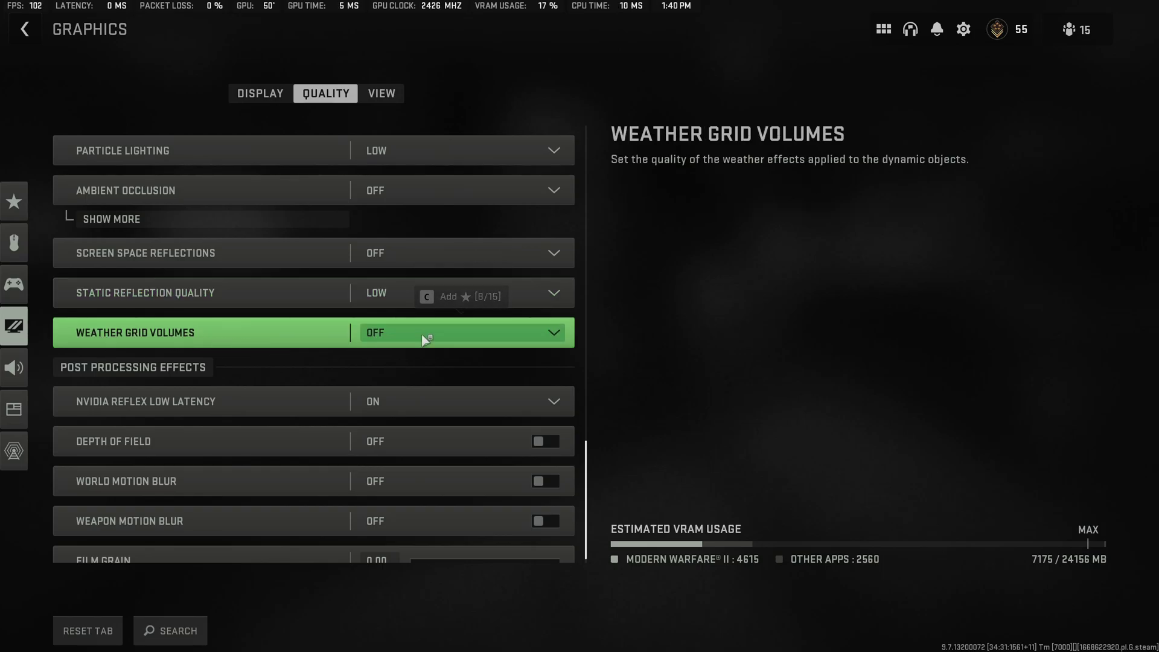
{"action": "scroll", "coordinate": [154, 359], "scroll_direction": "down", "scroll_amount": 1}
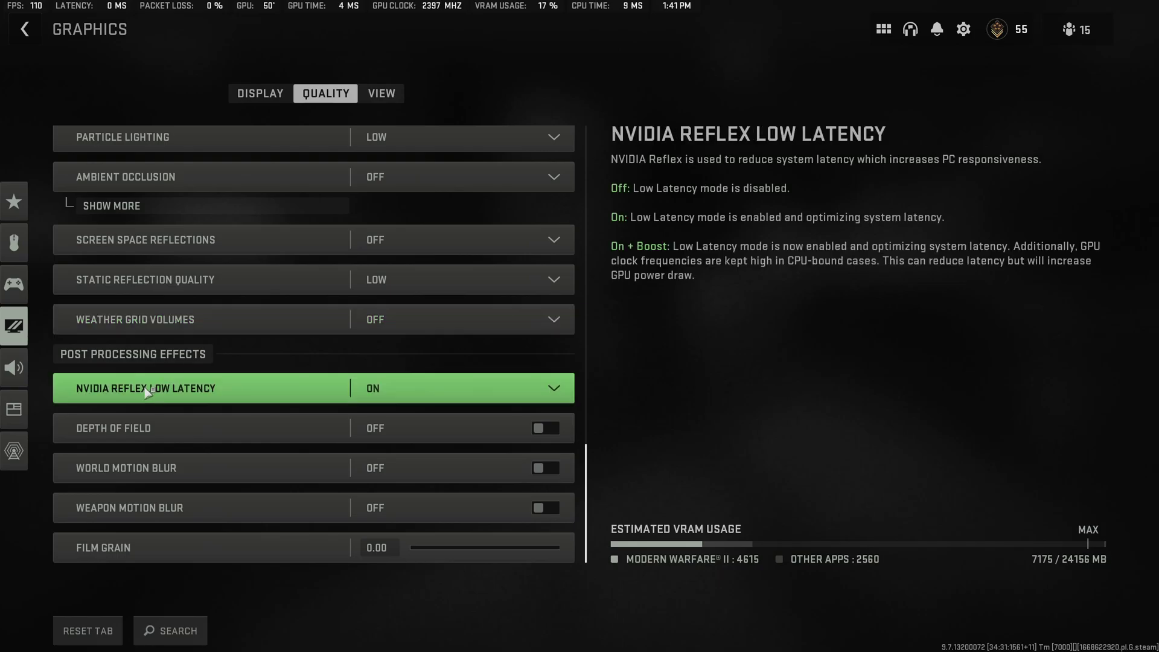
{"action": "left_click", "coordinate": [486, 400]}
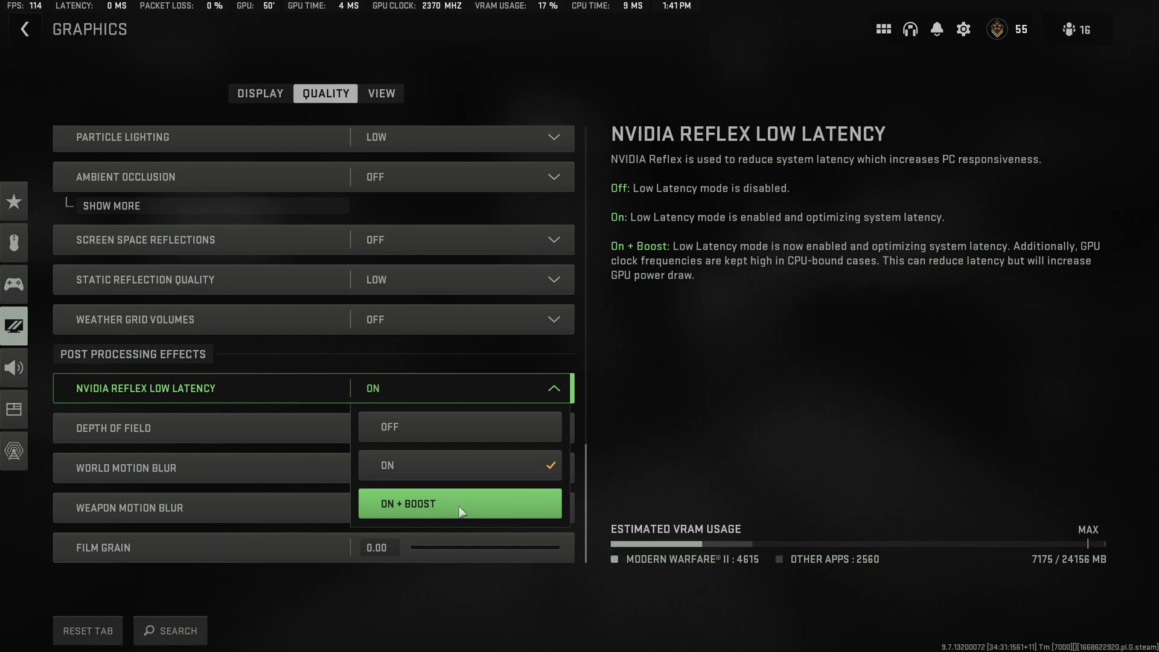
{"action": "left_click", "coordinate": [427, 400]}
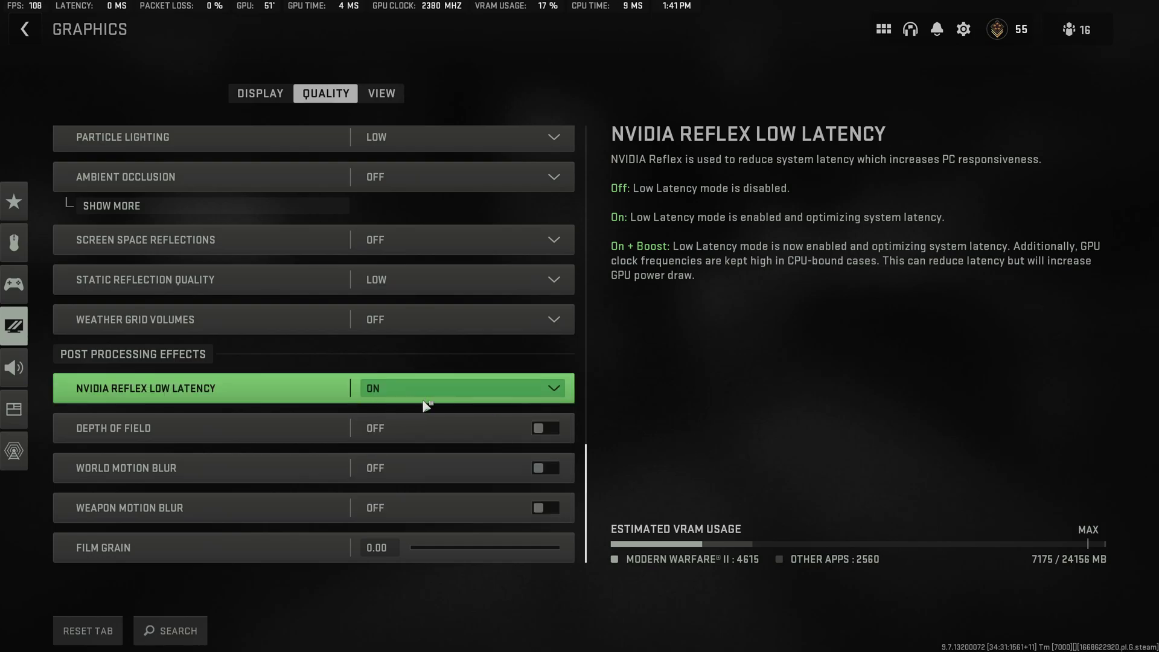
{"action": "left_click", "coordinate": [430, 400]}
{"action": "left_click", "coordinate": [684, 464]}
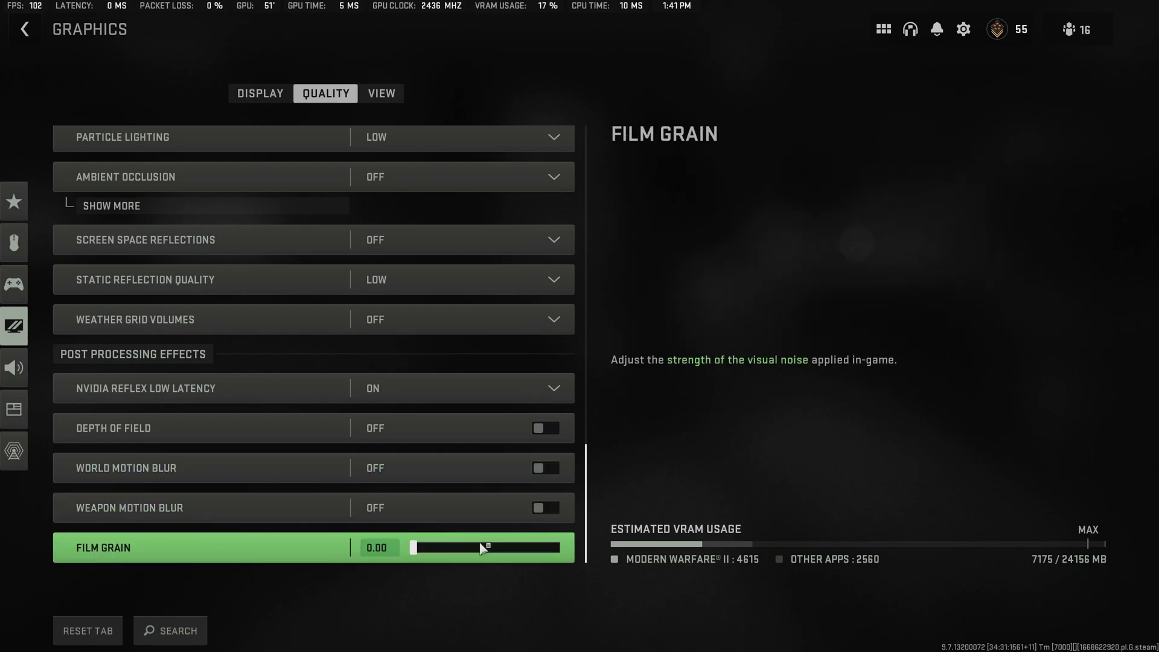
- Switch to the View tab, showing Field of View at 105 and 3rd Person at 80
{"action": "left_click", "coordinate": [383, 93]}
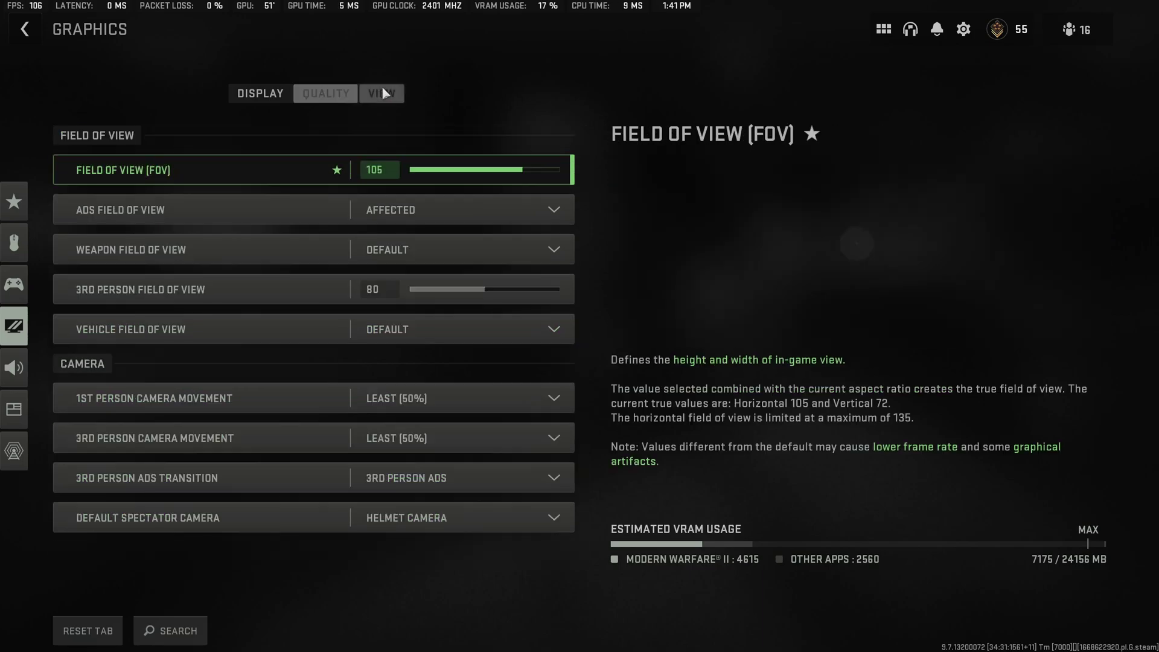